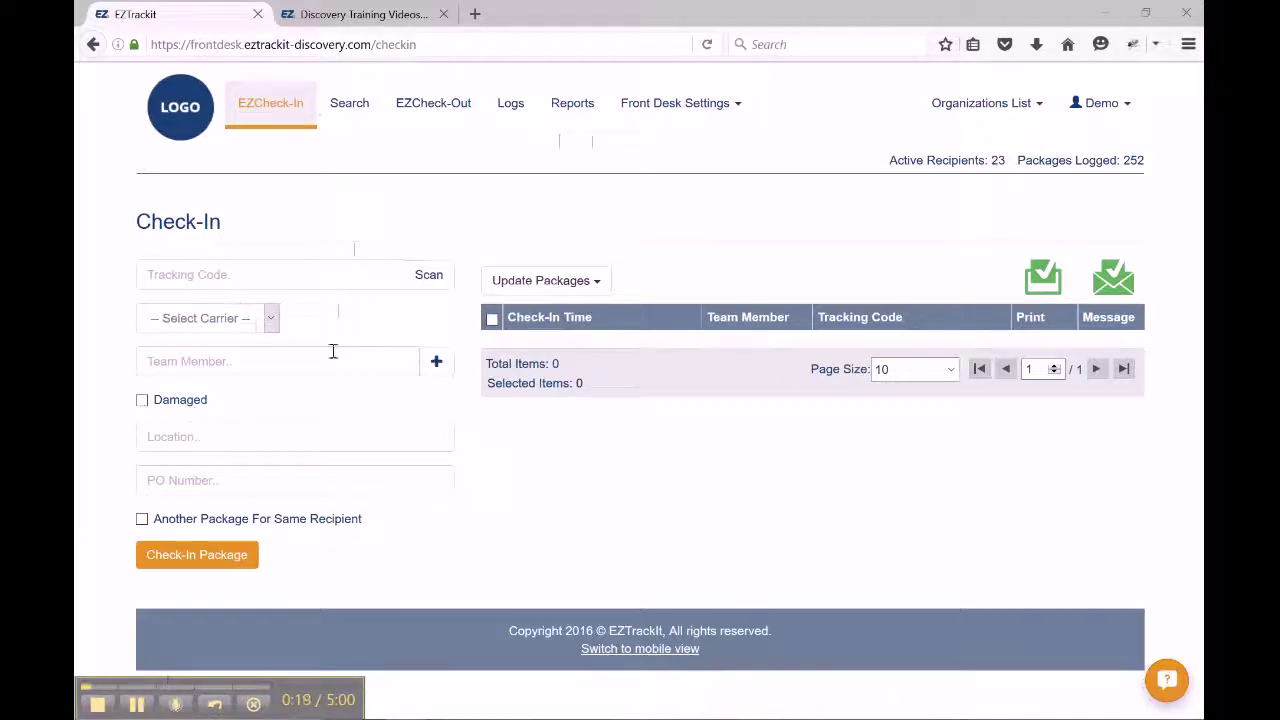
Step: Start adding a recipient from the check-in form and bring up the Import Recipients form
click(436, 365)
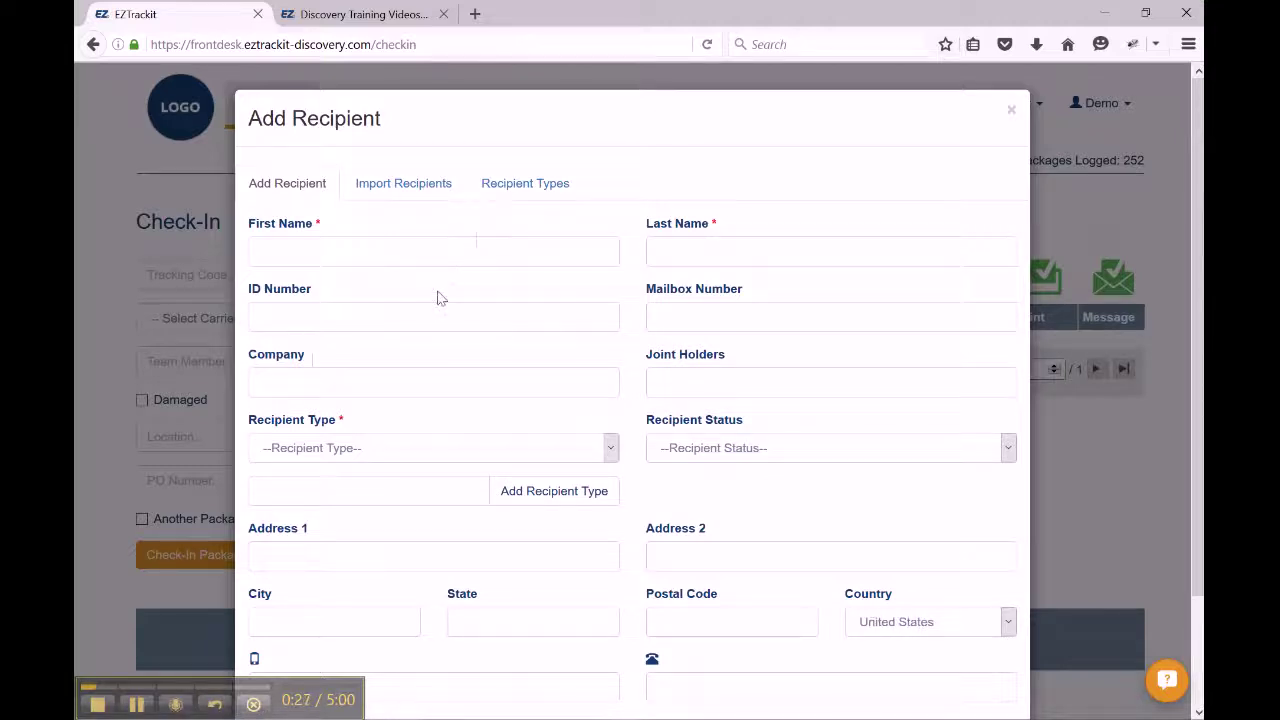
click(427, 189)
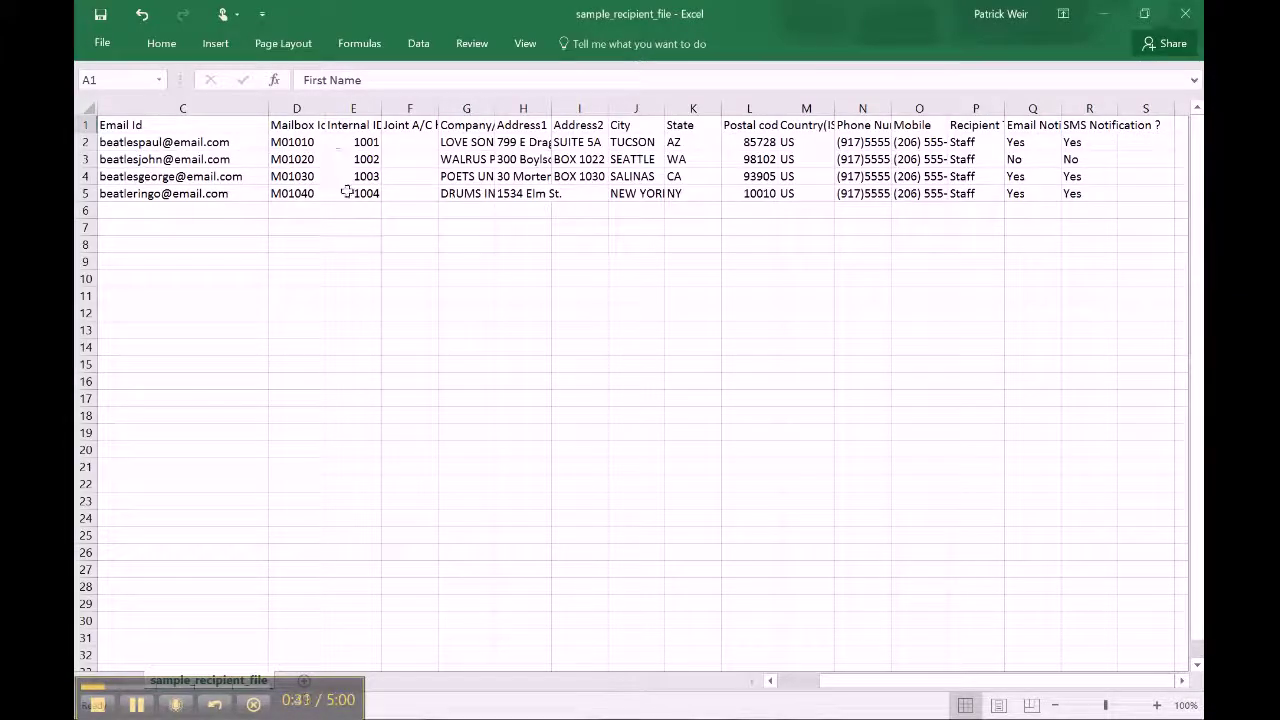
Step: Review the First Name, Last Name and Email Id columns of sample_recipient_file and their entries
click(150, 127)
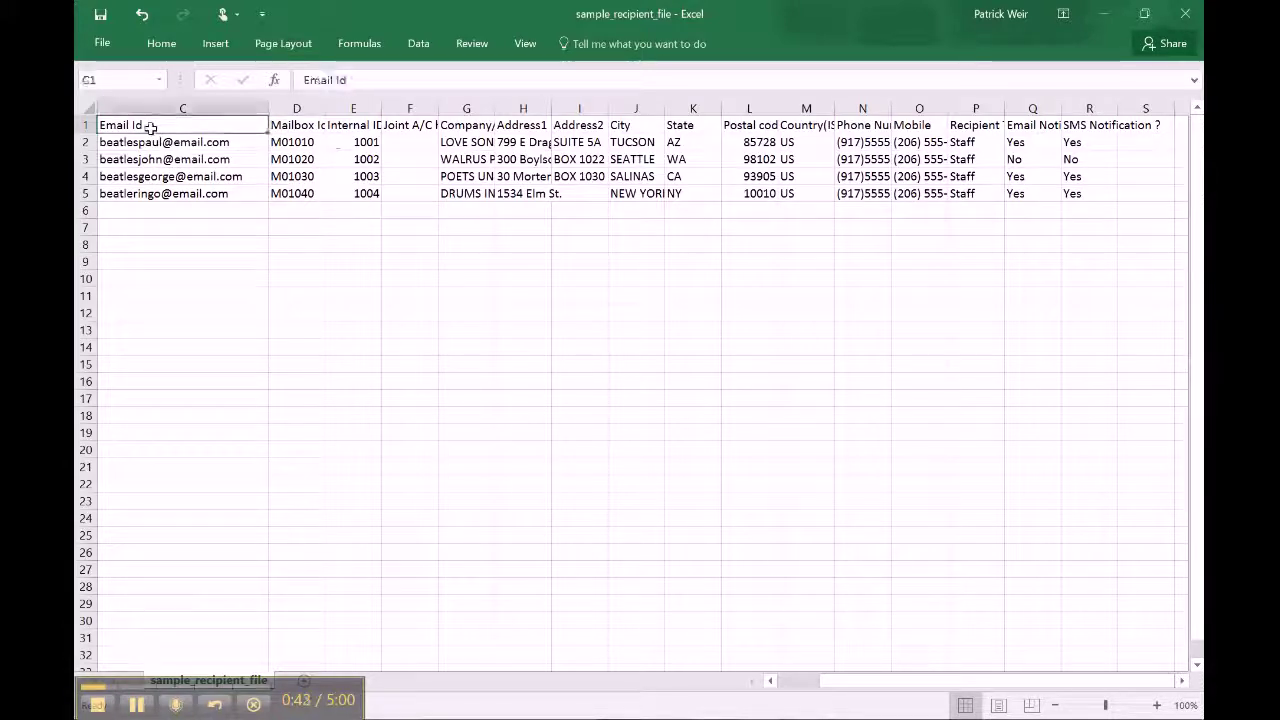
drag(846, 684, 800, 685)
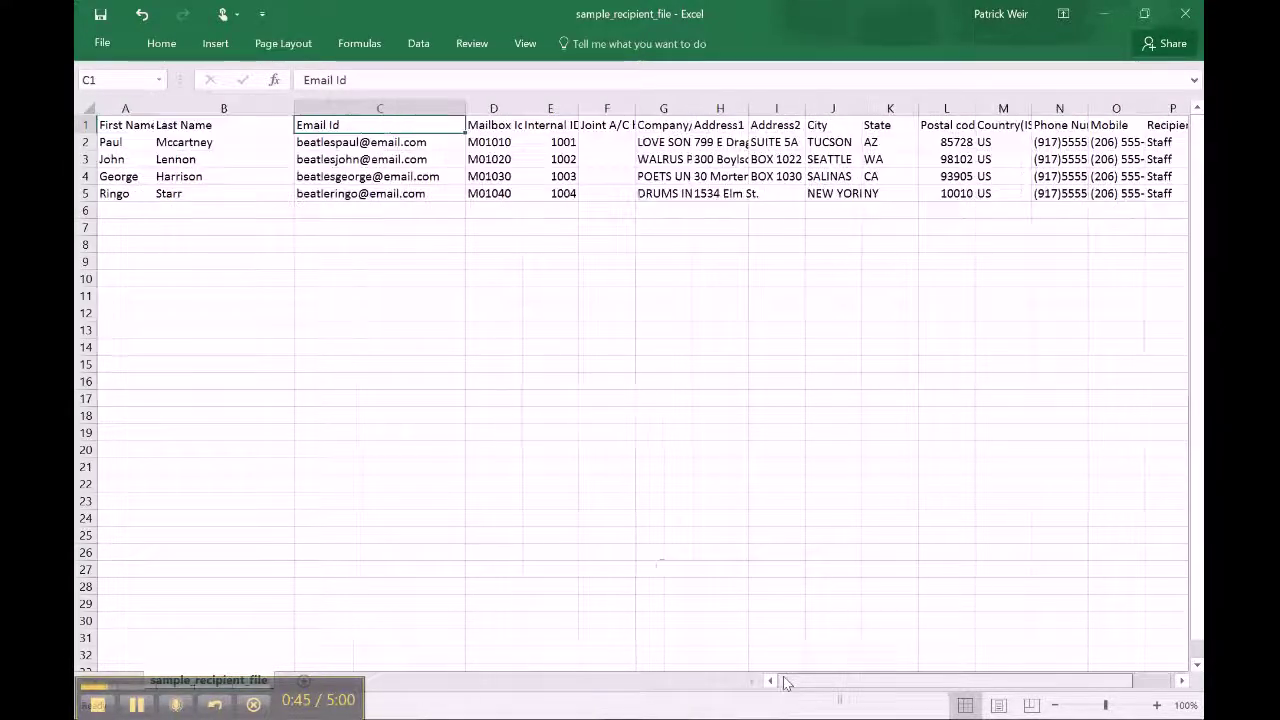
click(146, 125)
click(205, 126)
click(365, 128)
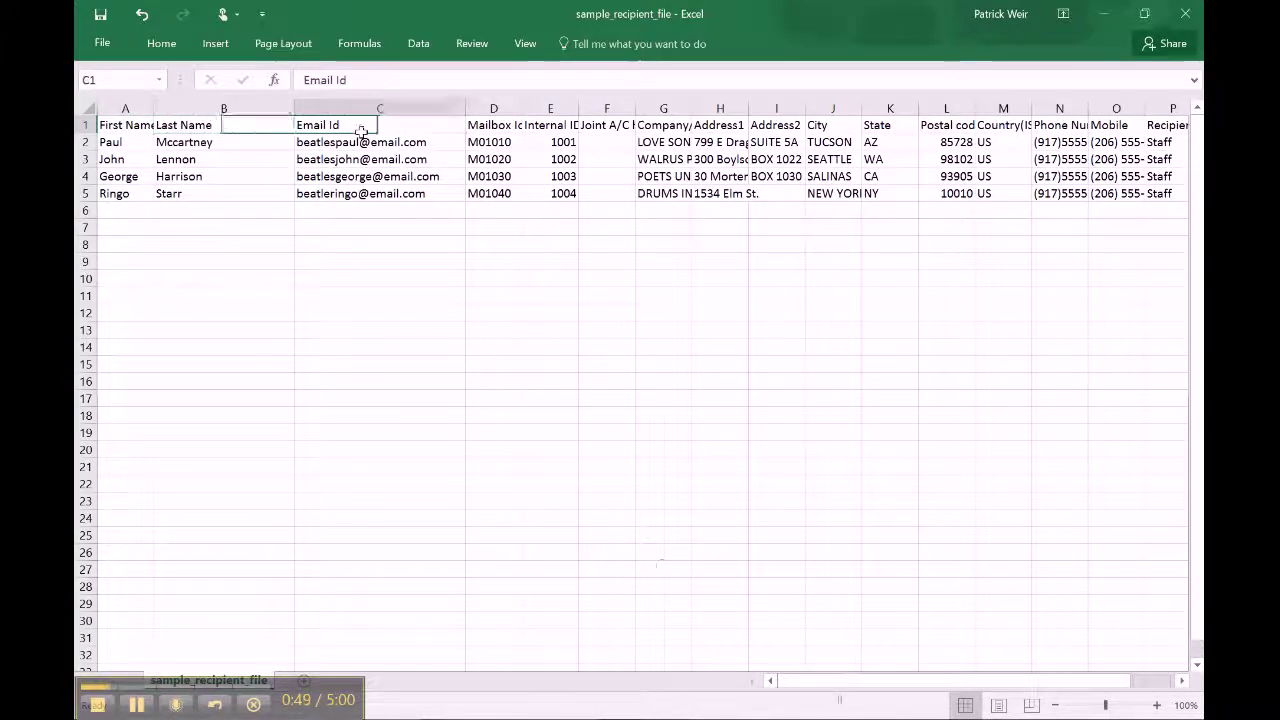
drag(372, 147, 387, 194)
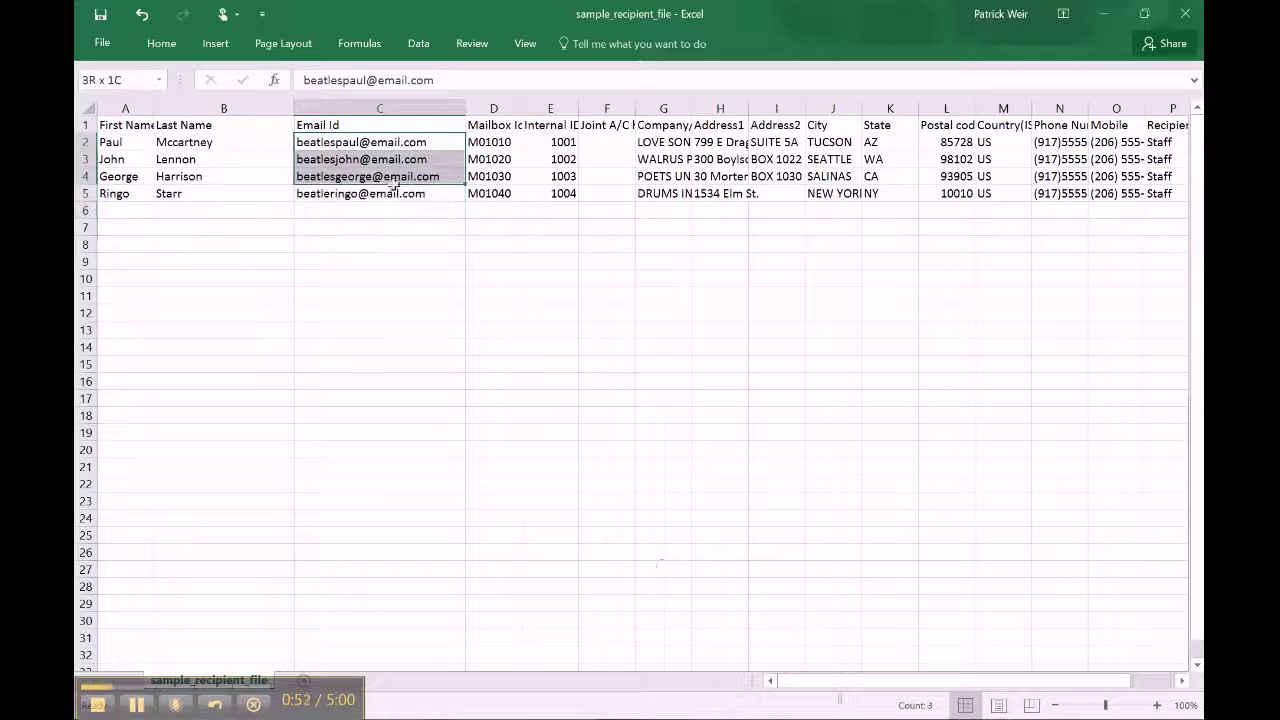
click(368, 277)
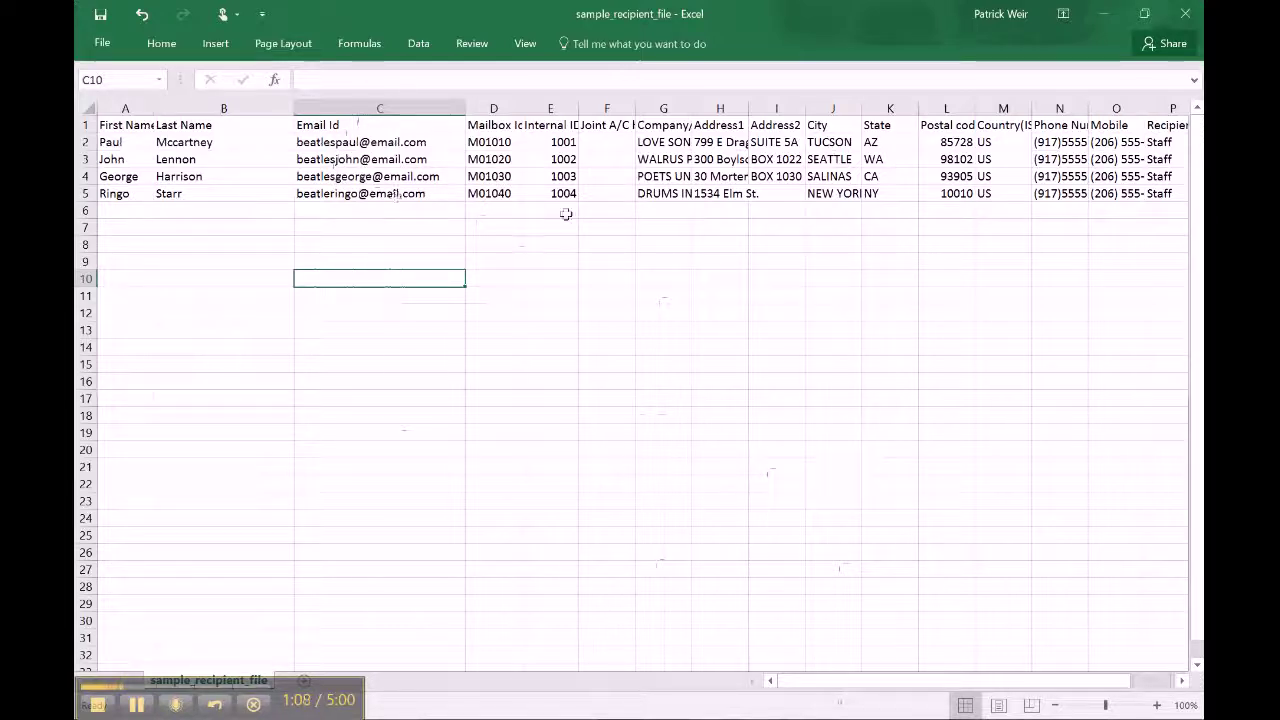
Step: Review the Mailbox Id, Internal ID, Joint A/C holder, Company/Department and Address1 columns of the sample recipient file
click(481, 123)
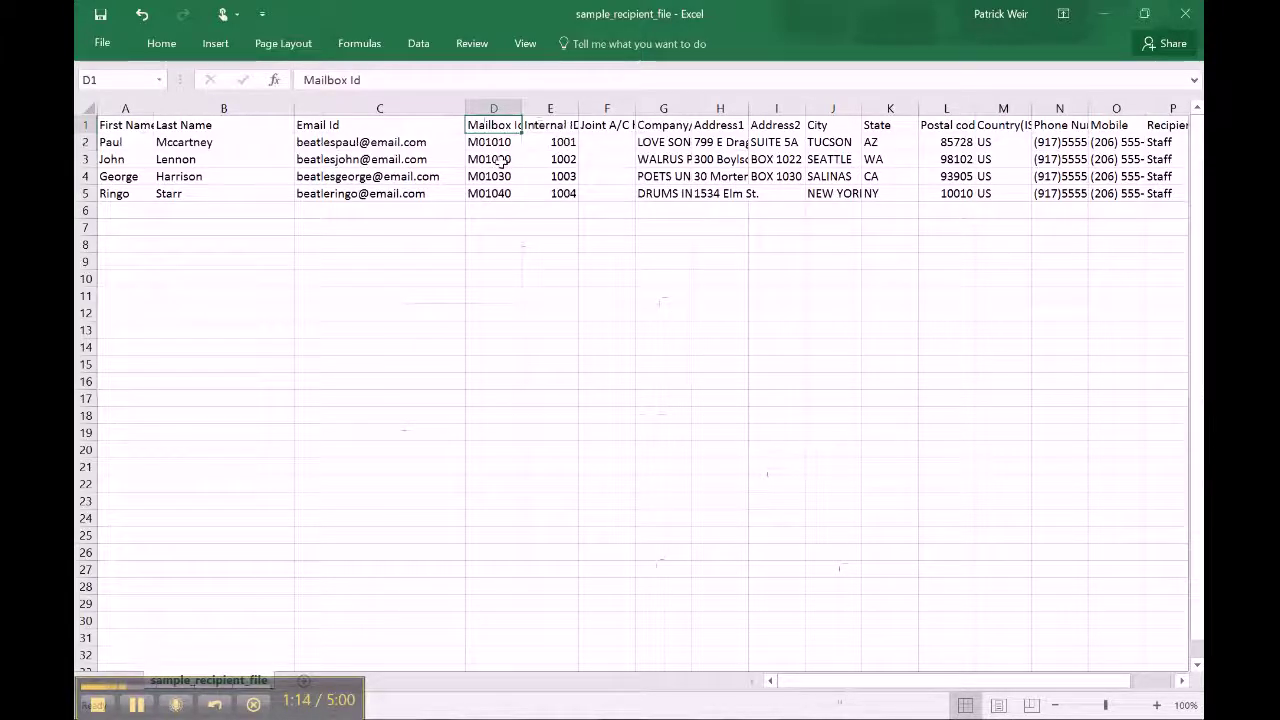
click(573, 124)
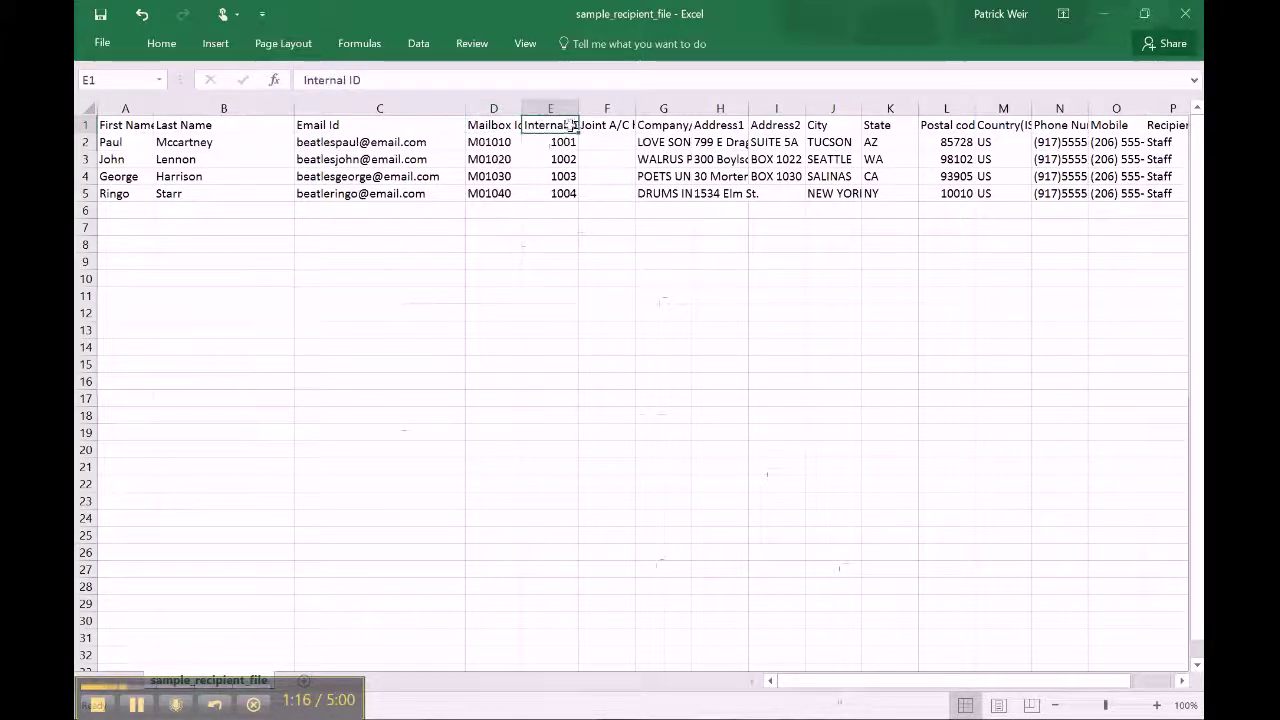
click(590, 192)
click(600, 125)
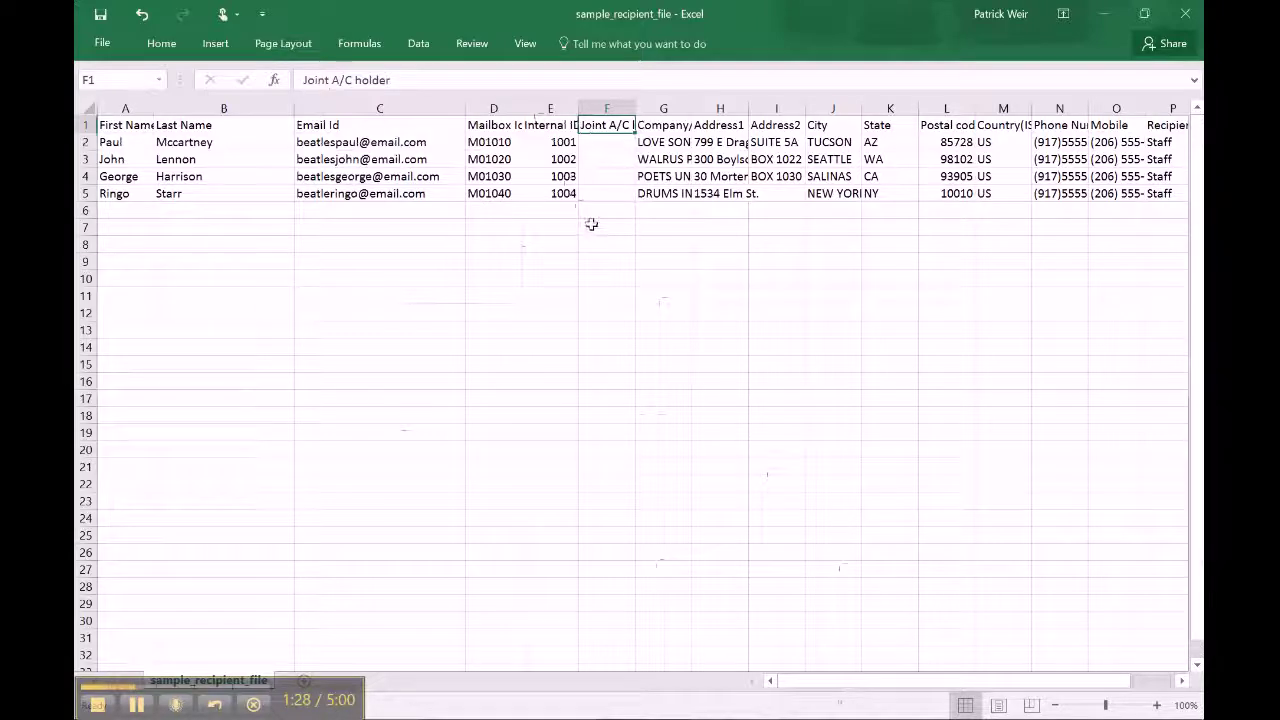
click(603, 160)
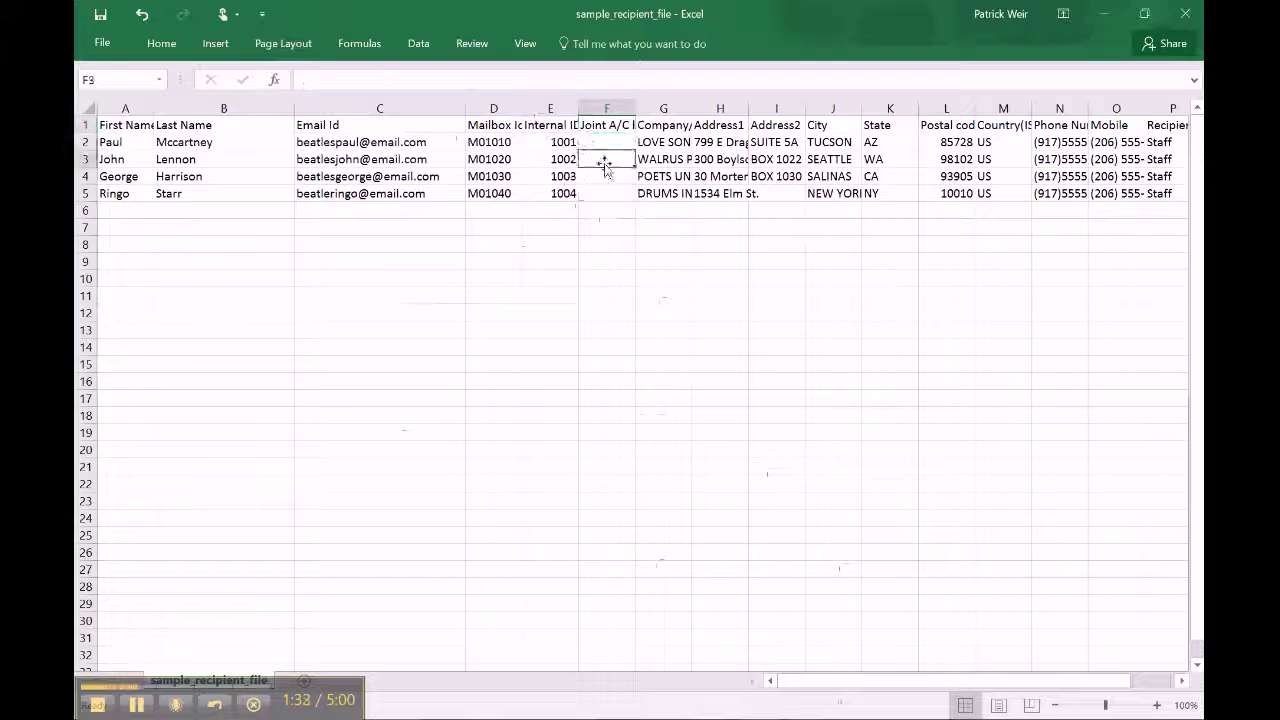
click(670, 108)
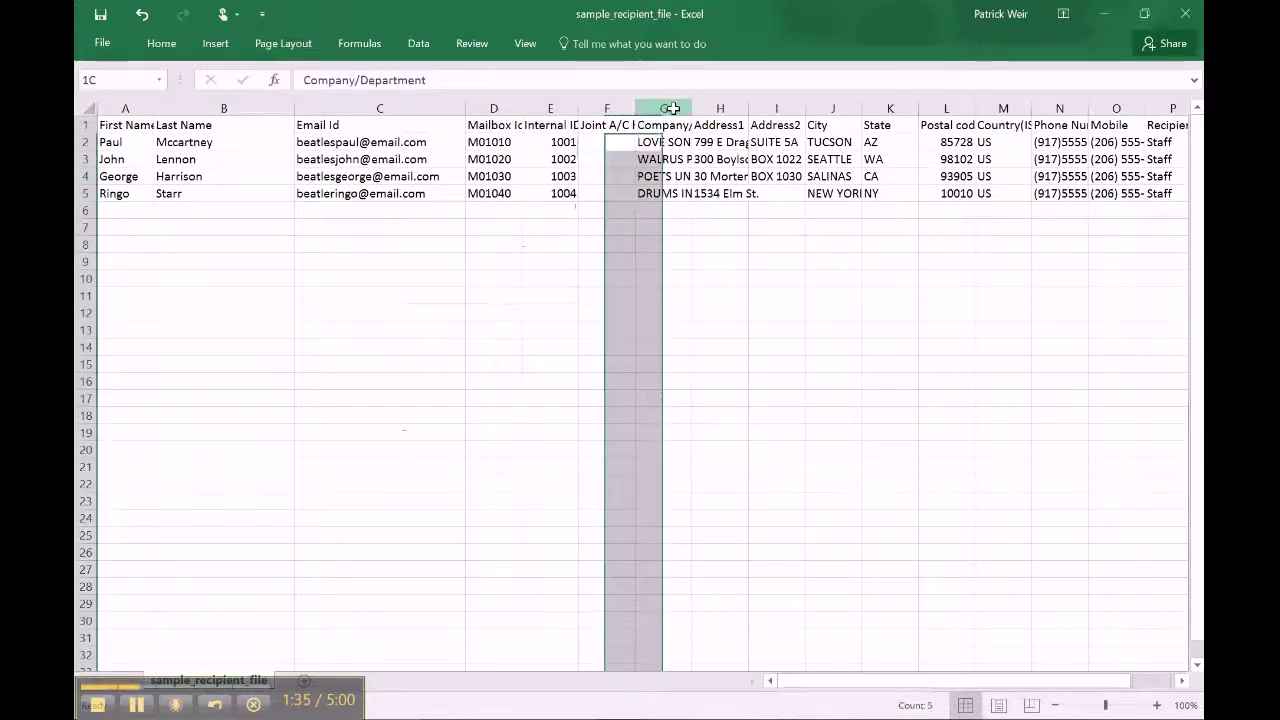
drag(673, 108, 673, 107)
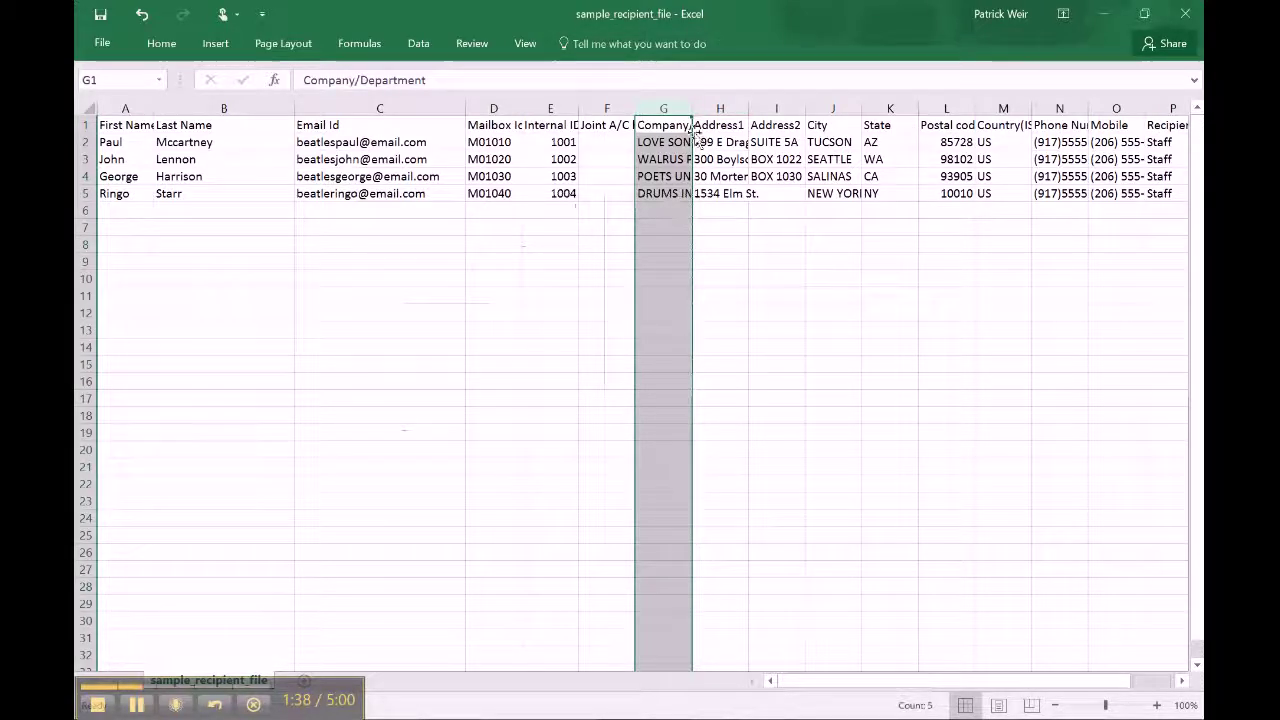
click(720, 108)
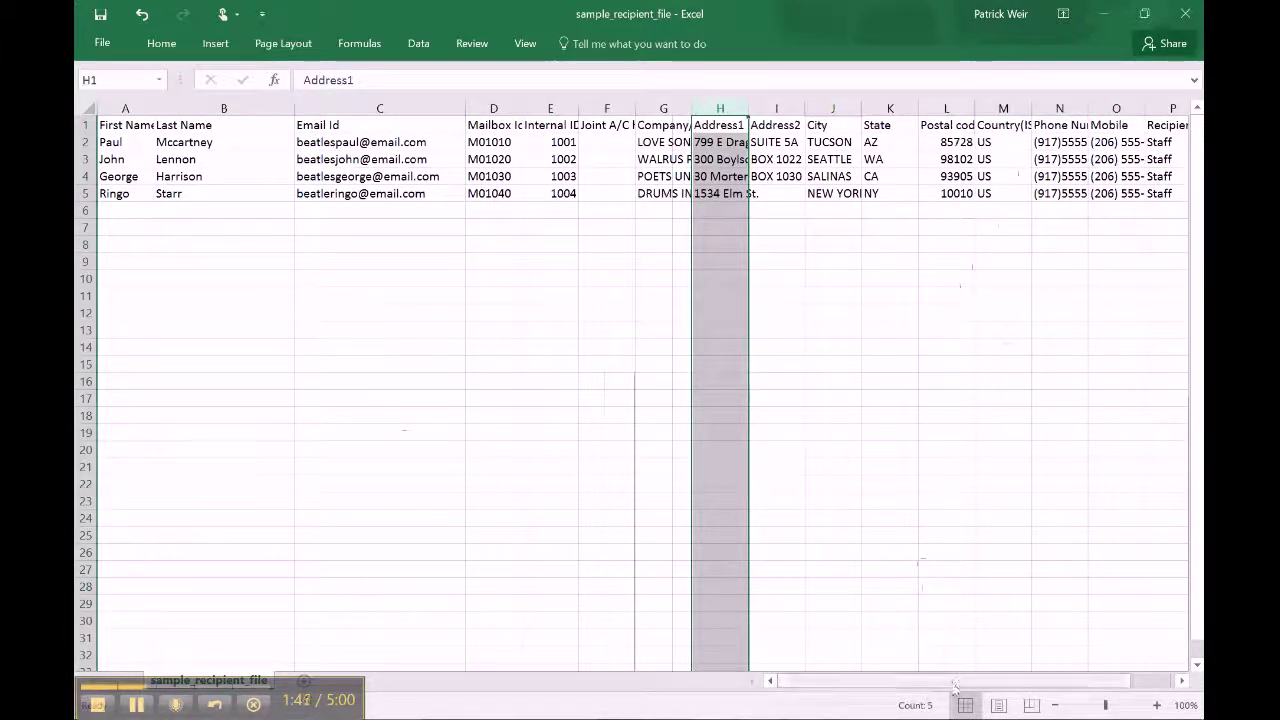
Step: Widen the Phone Number column in the sample recipient file so its full heading fits
scroll(990, 642, right, 2)
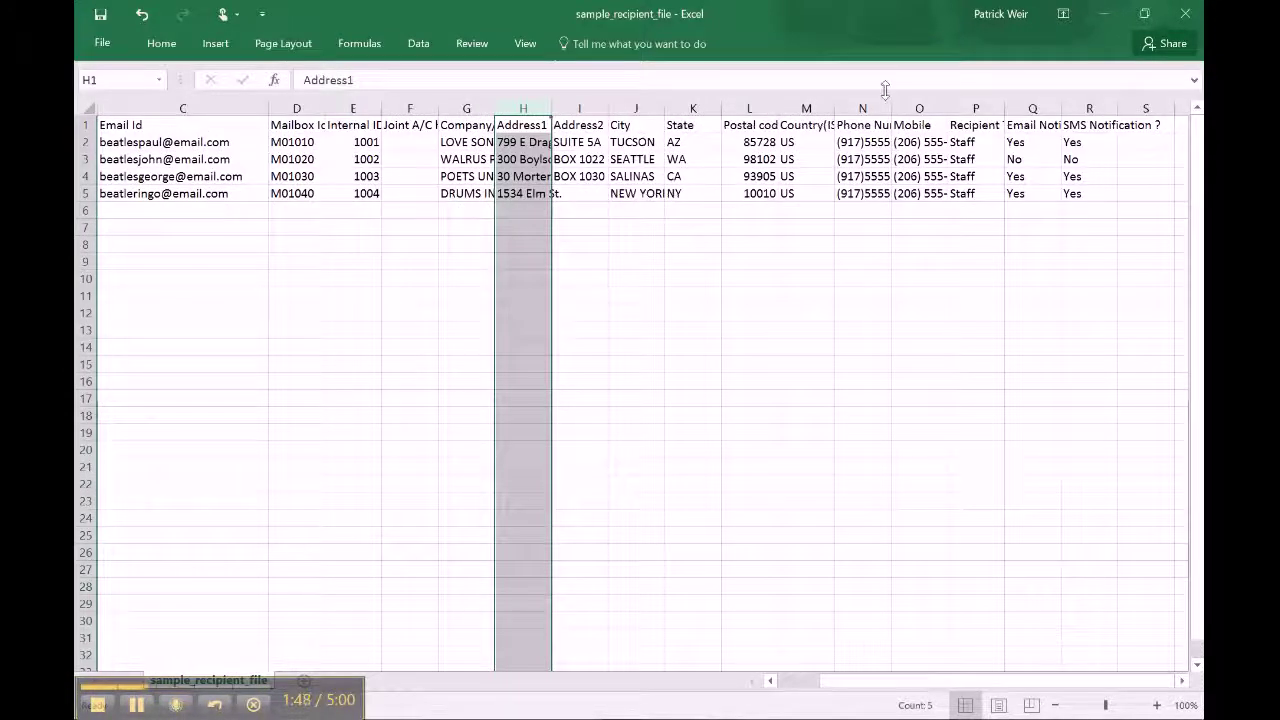
drag(893, 108, 934, 108)
drag(955, 263, 957, 274)
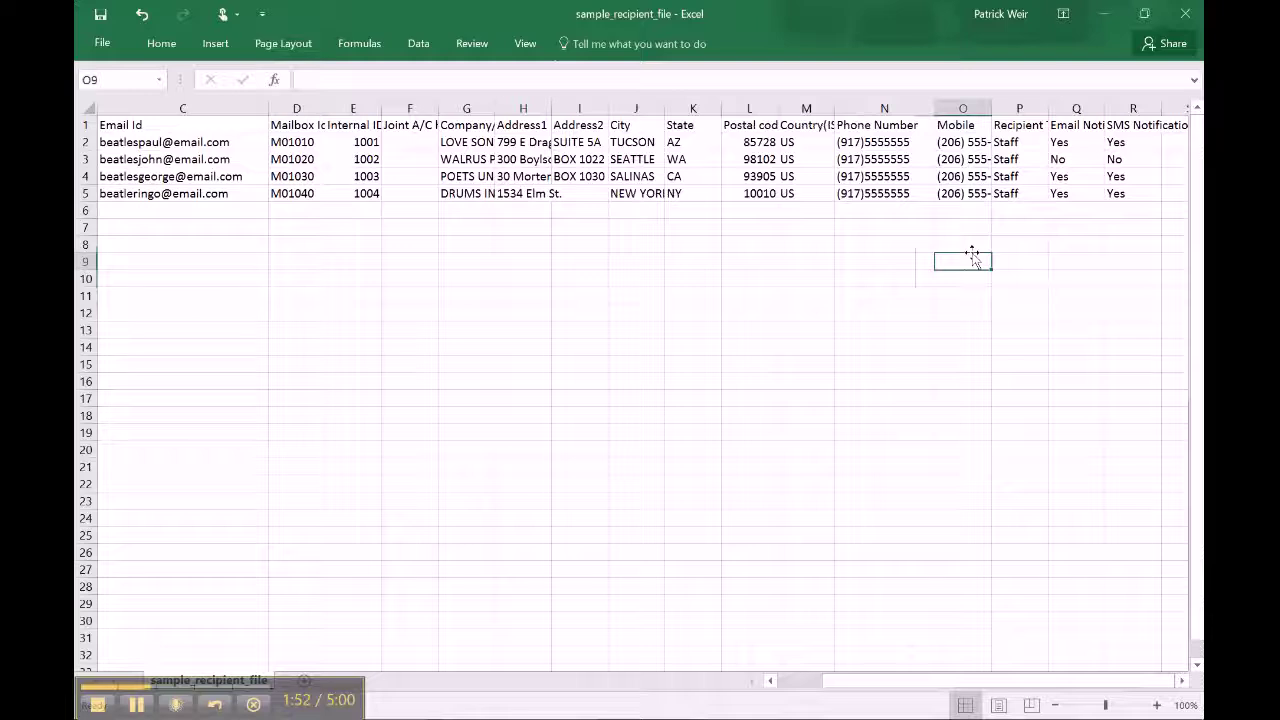
Step: Review the Mobile, recipient type and Email Notification columns of the sample recipient file
click(976, 160)
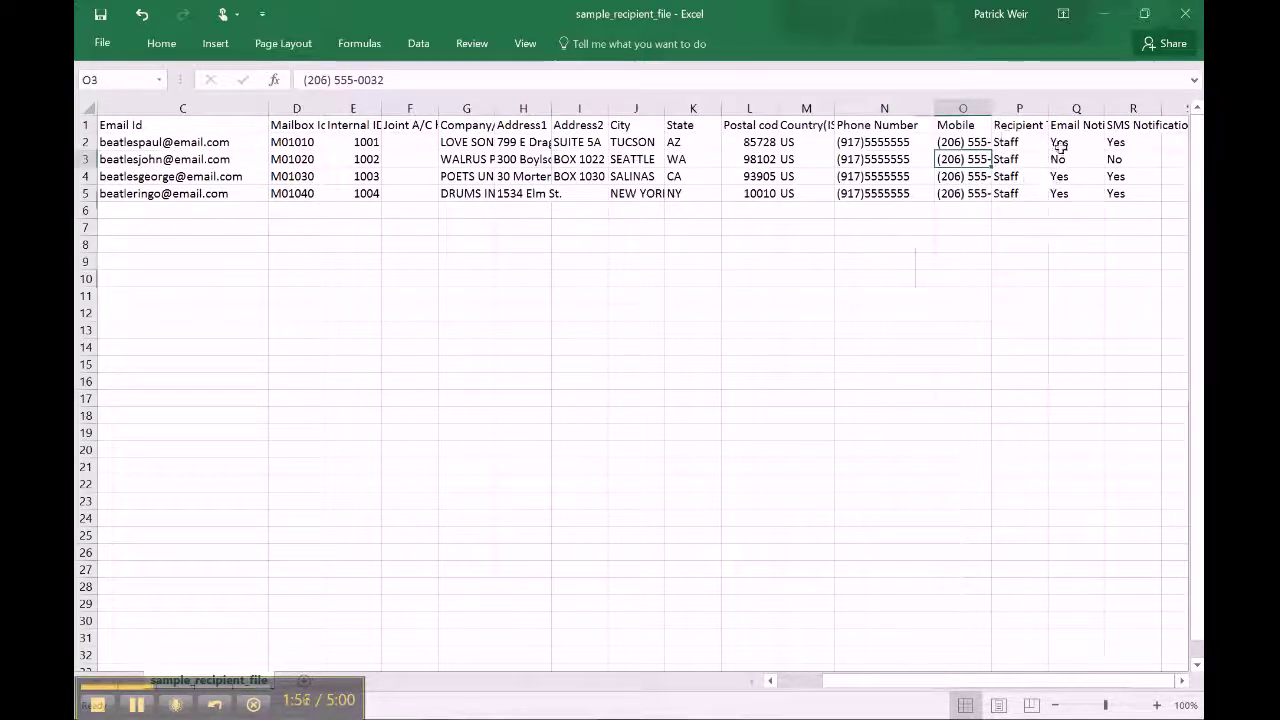
click(1028, 146)
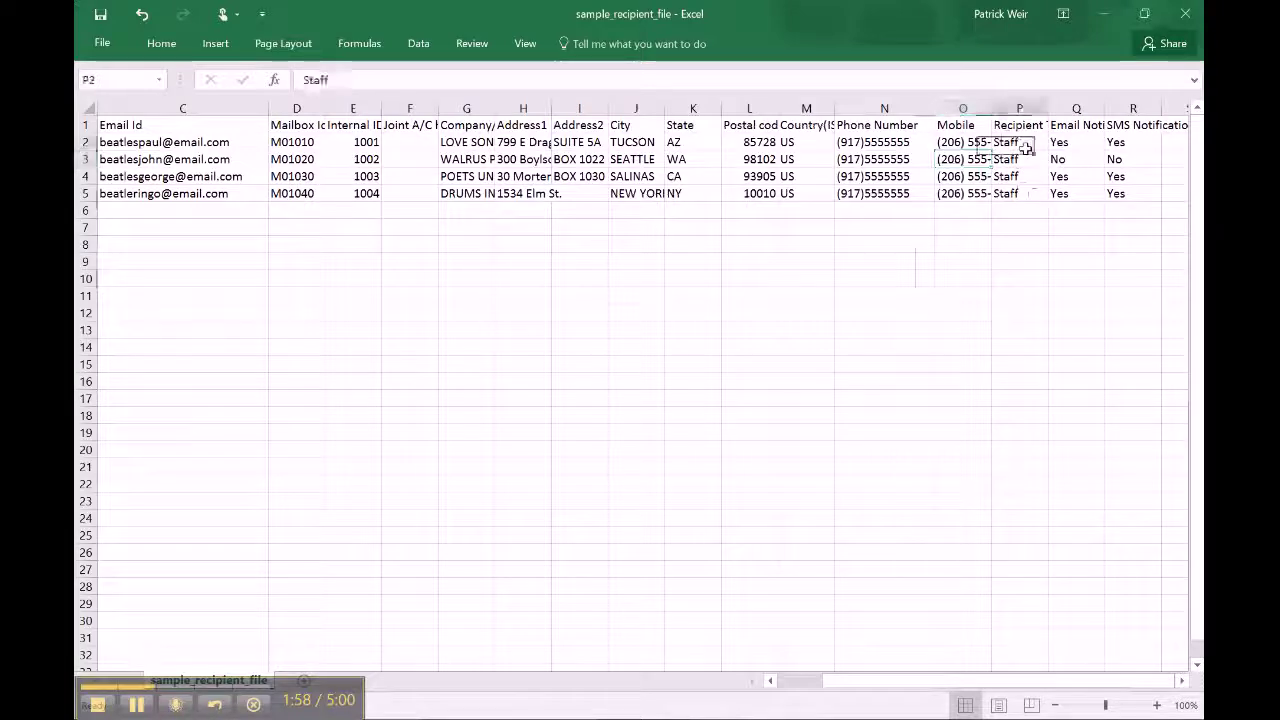
click(1023, 175)
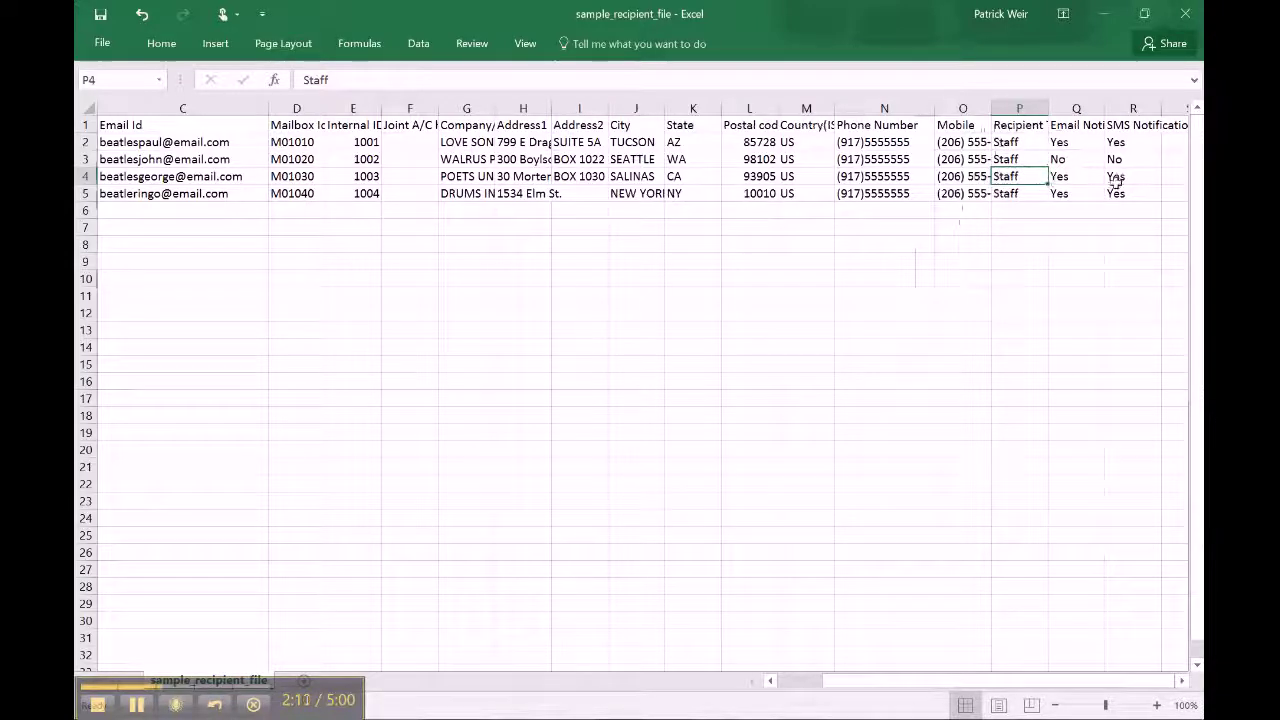
click(1082, 106)
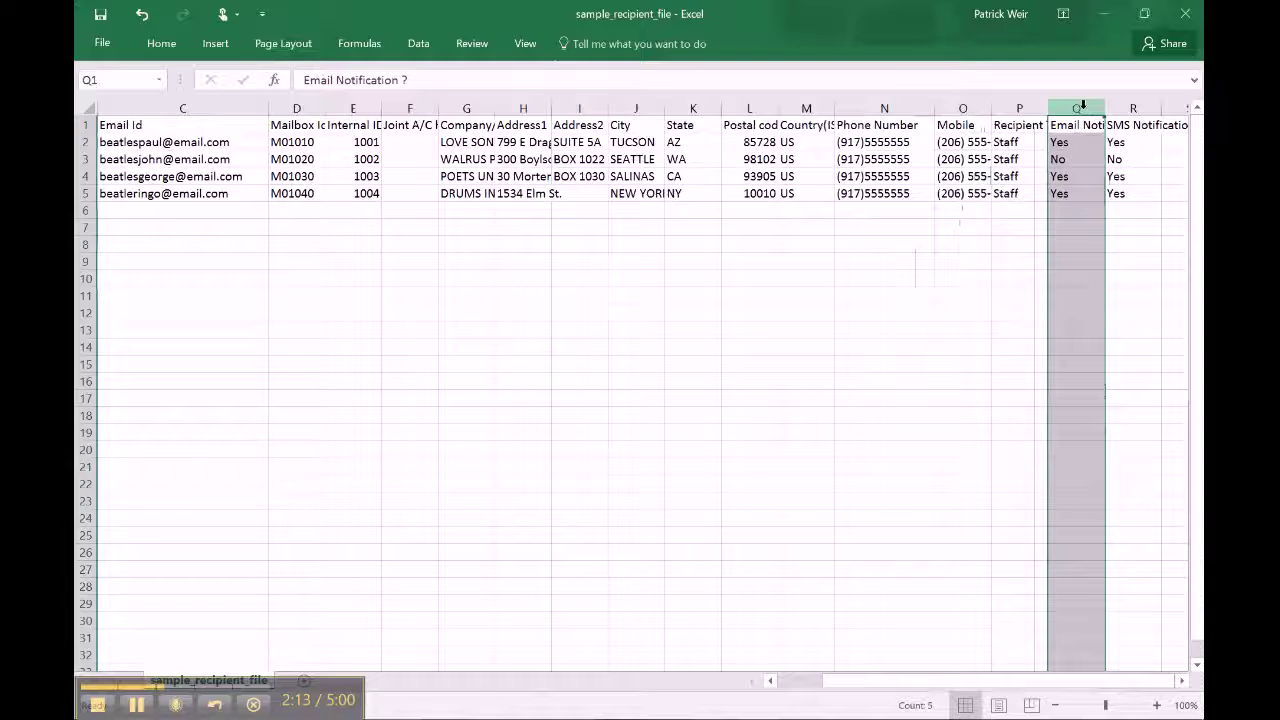
click(1065, 160)
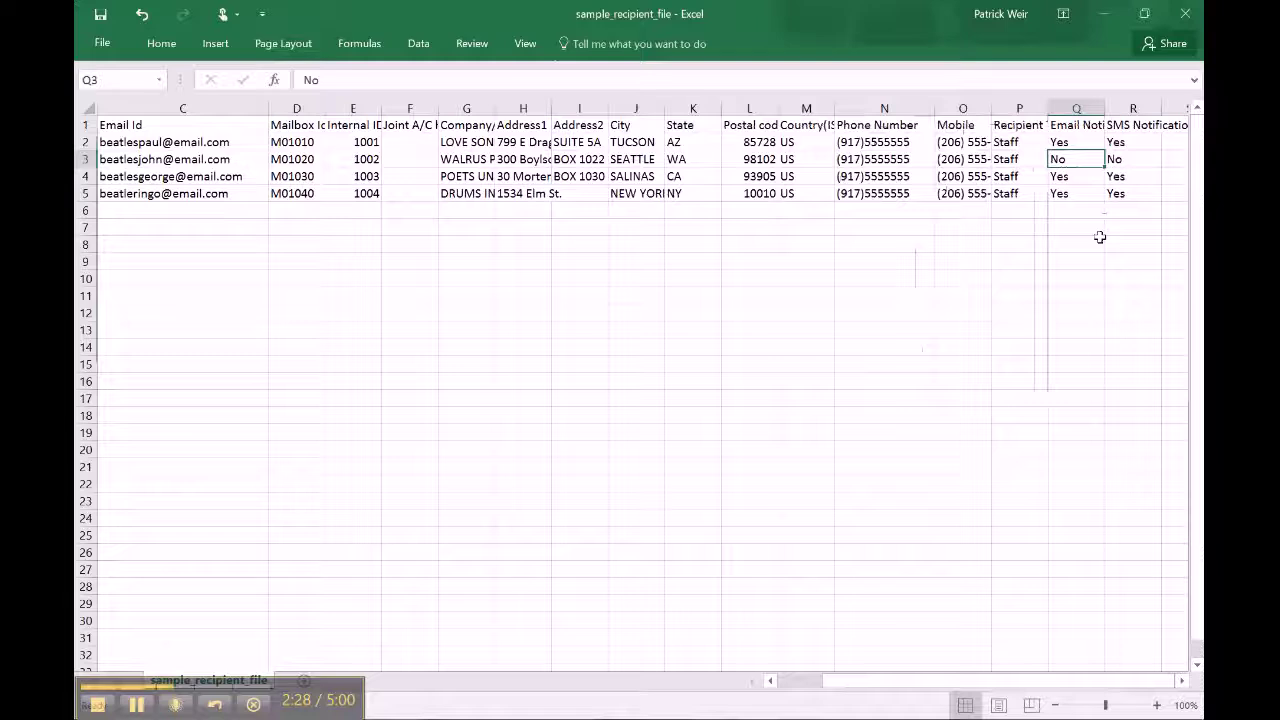
drag(950, 680, 595, 657)
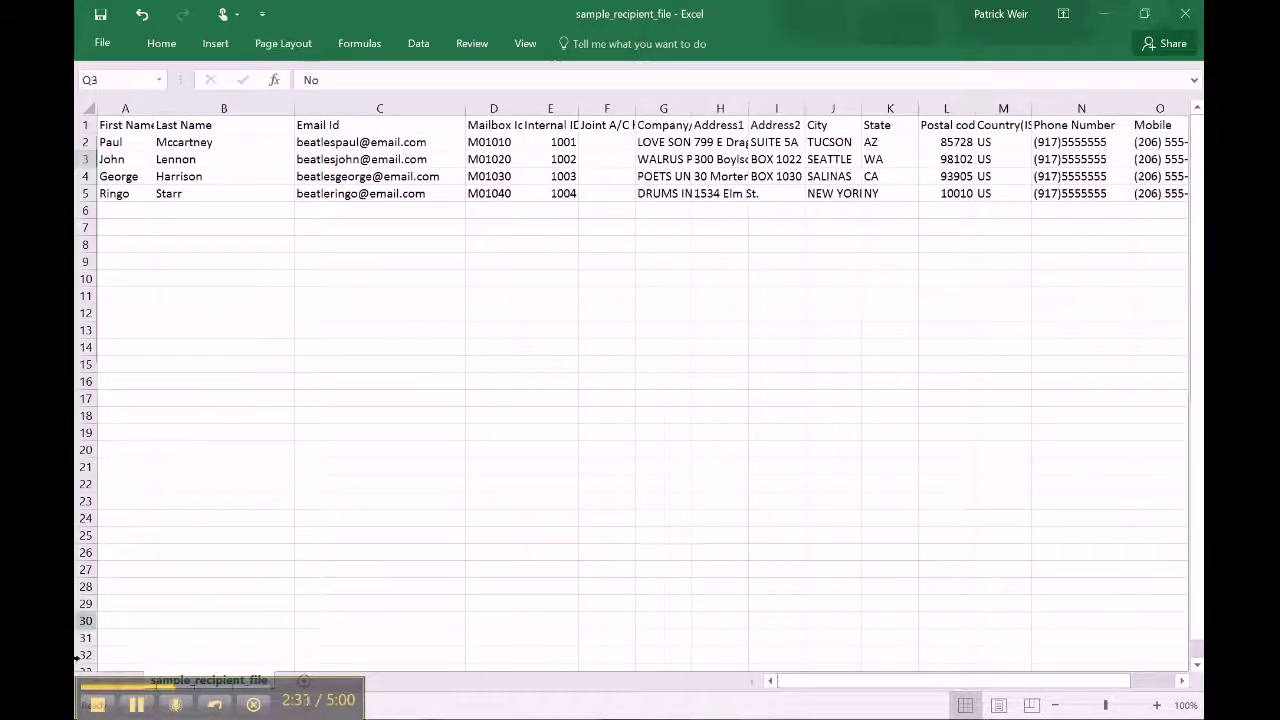
Step: Switch to EZTrackIt in the browser and select sample_recipient_file from the Downloads folder as the import file
click(137, 705)
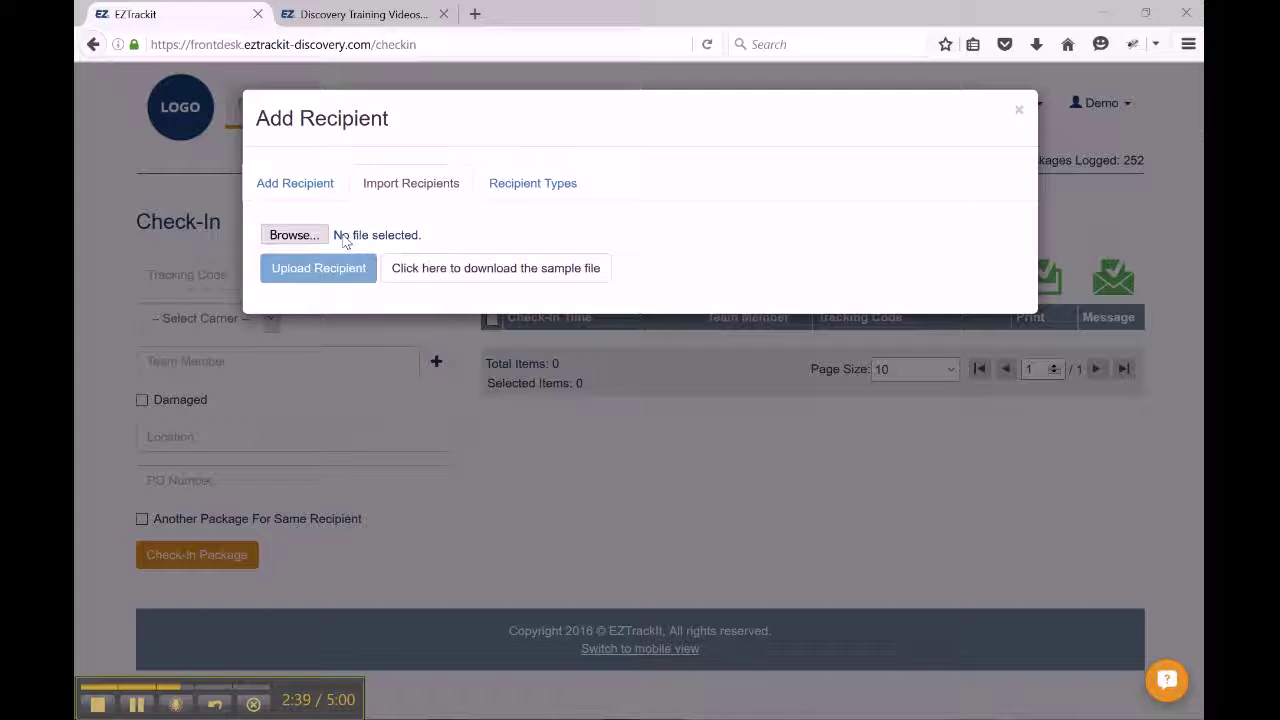
click(290, 235)
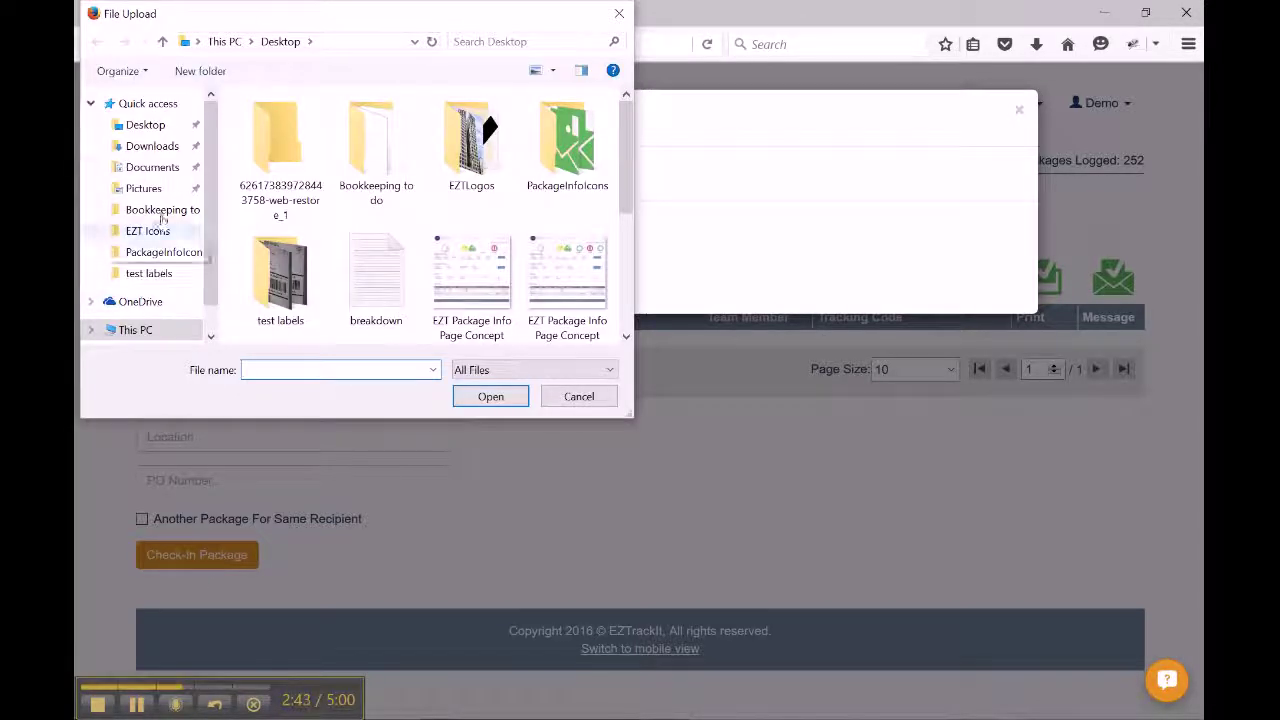
click(148, 146)
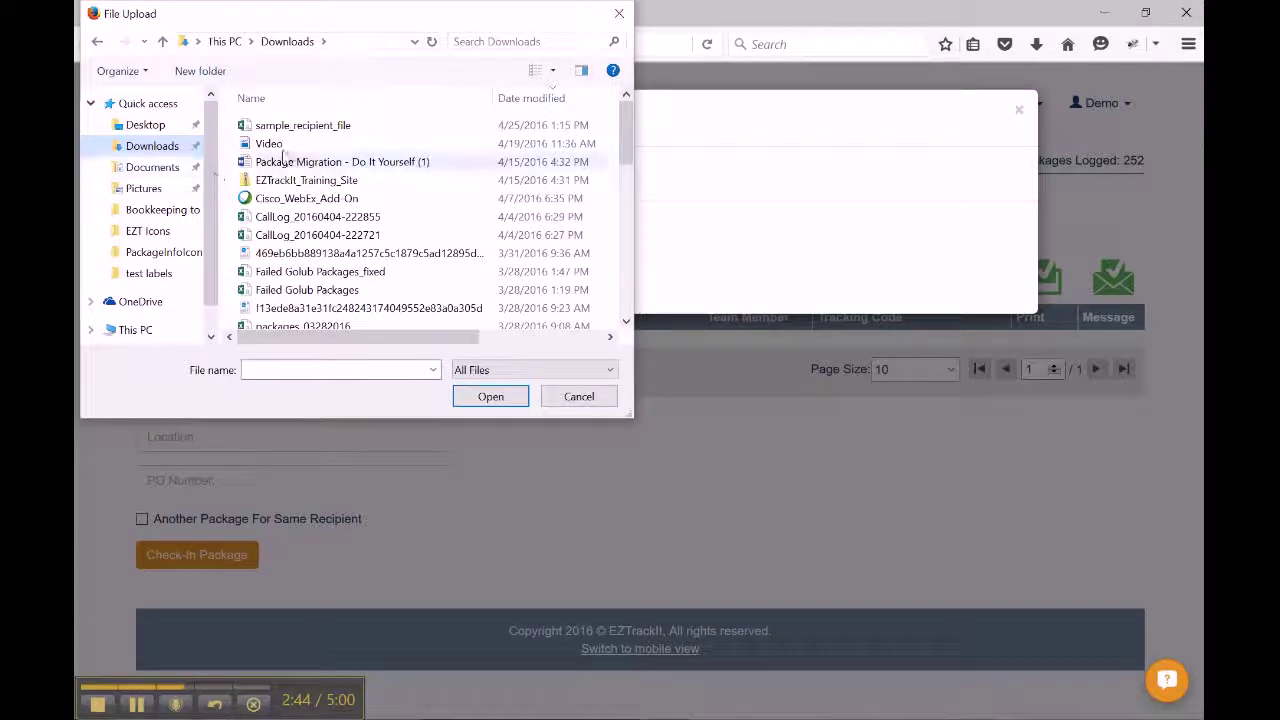
click(302, 130)
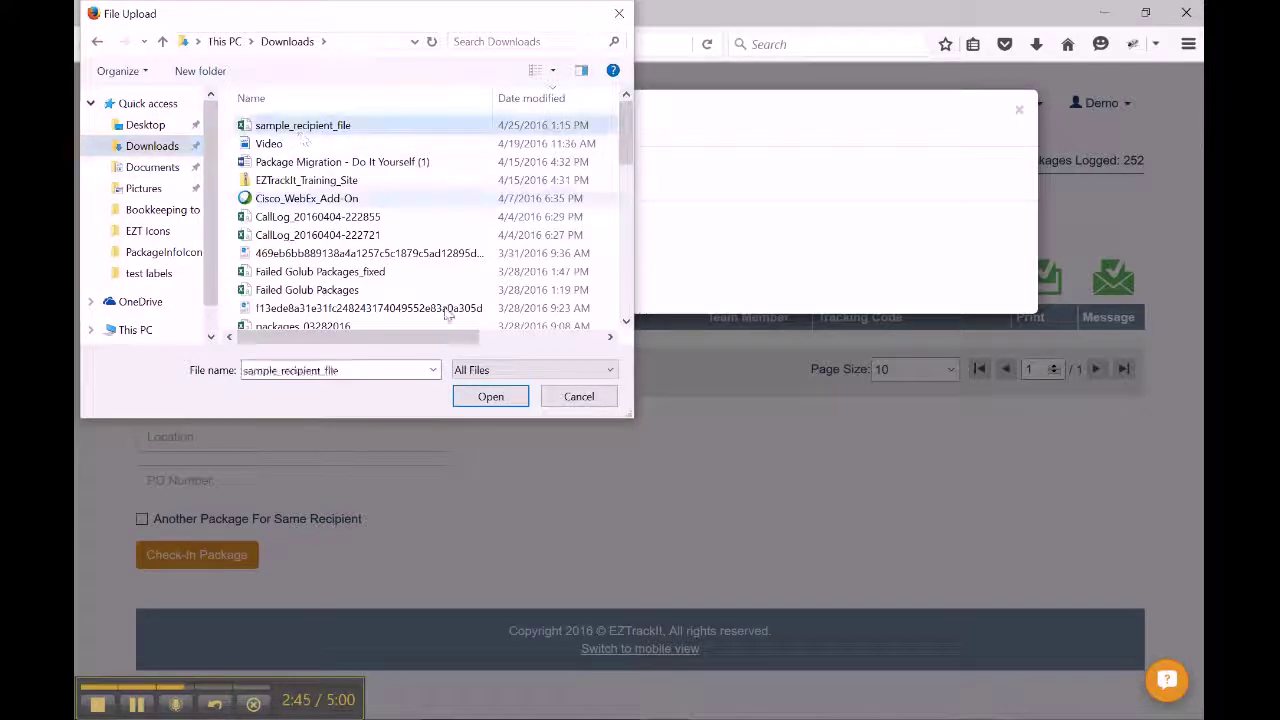
click(512, 398)
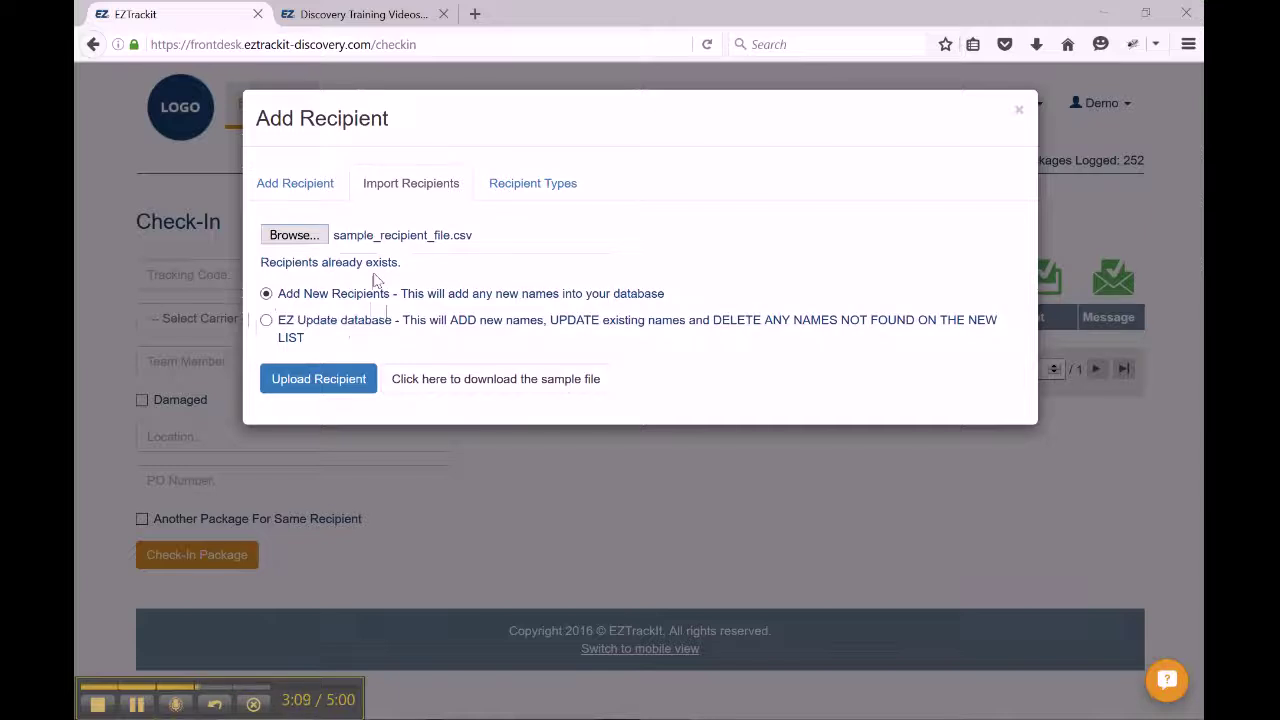
Step: Upload the selected recipient file using the Add New Recipients option
click(289, 329)
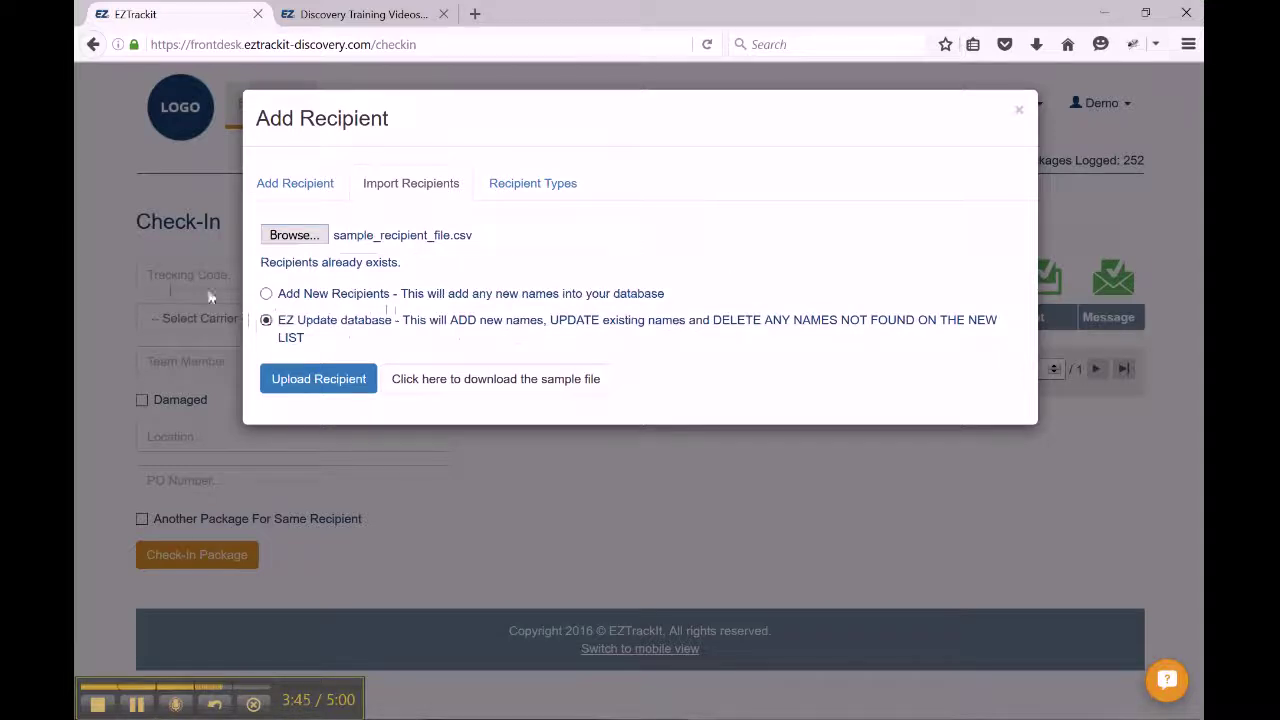
click(266, 293)
click(308, 386)
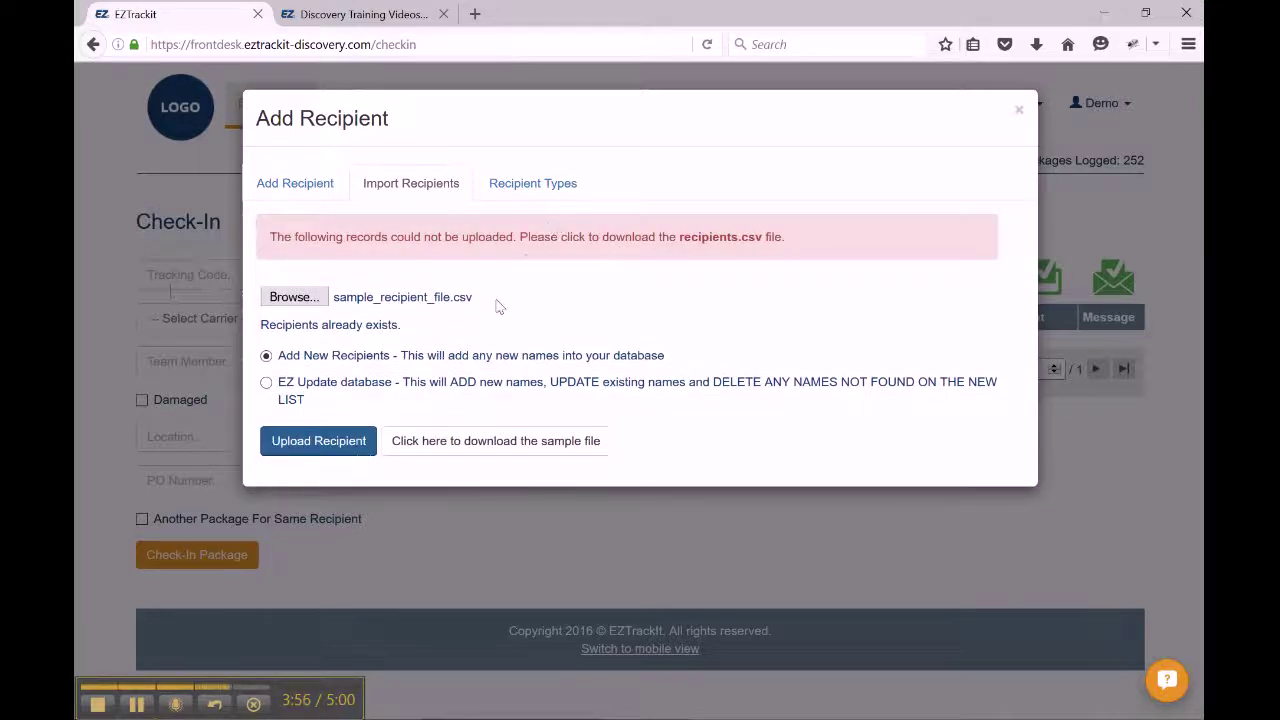
Step: Download the recipients.csv file of records that could not be uploaded and open it in Excel
click(718, 240)
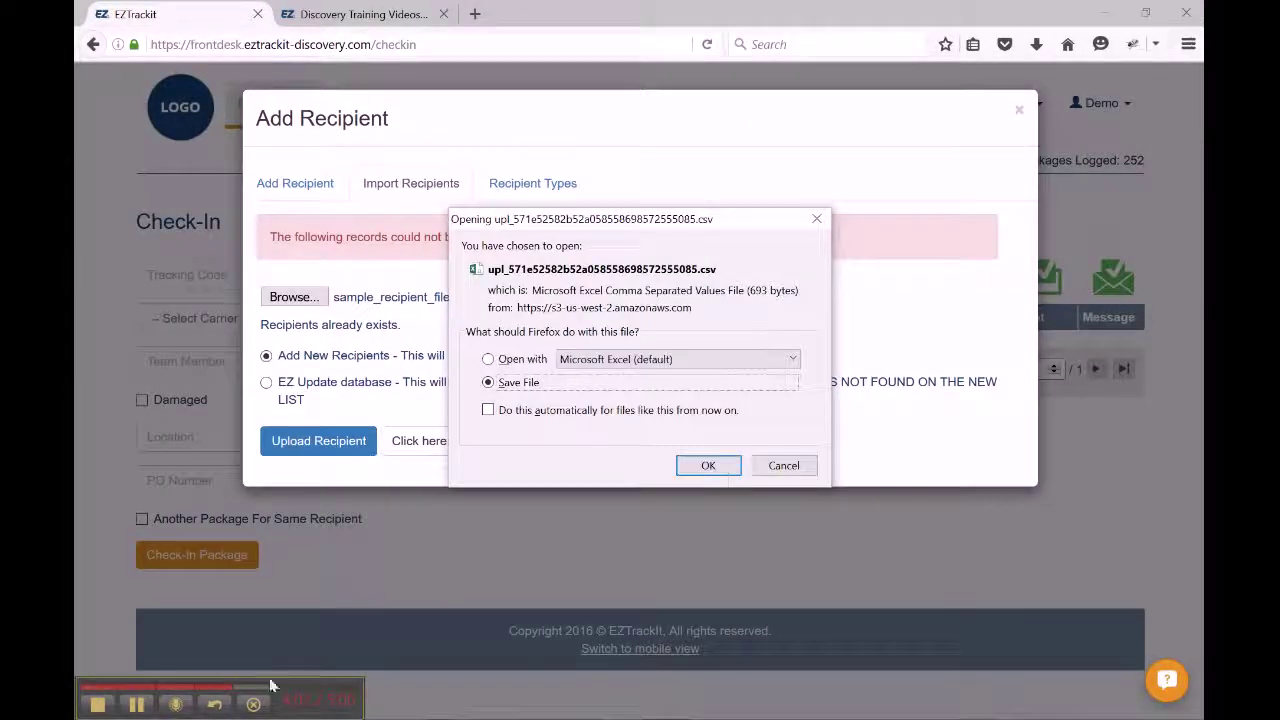
click(728, 472)
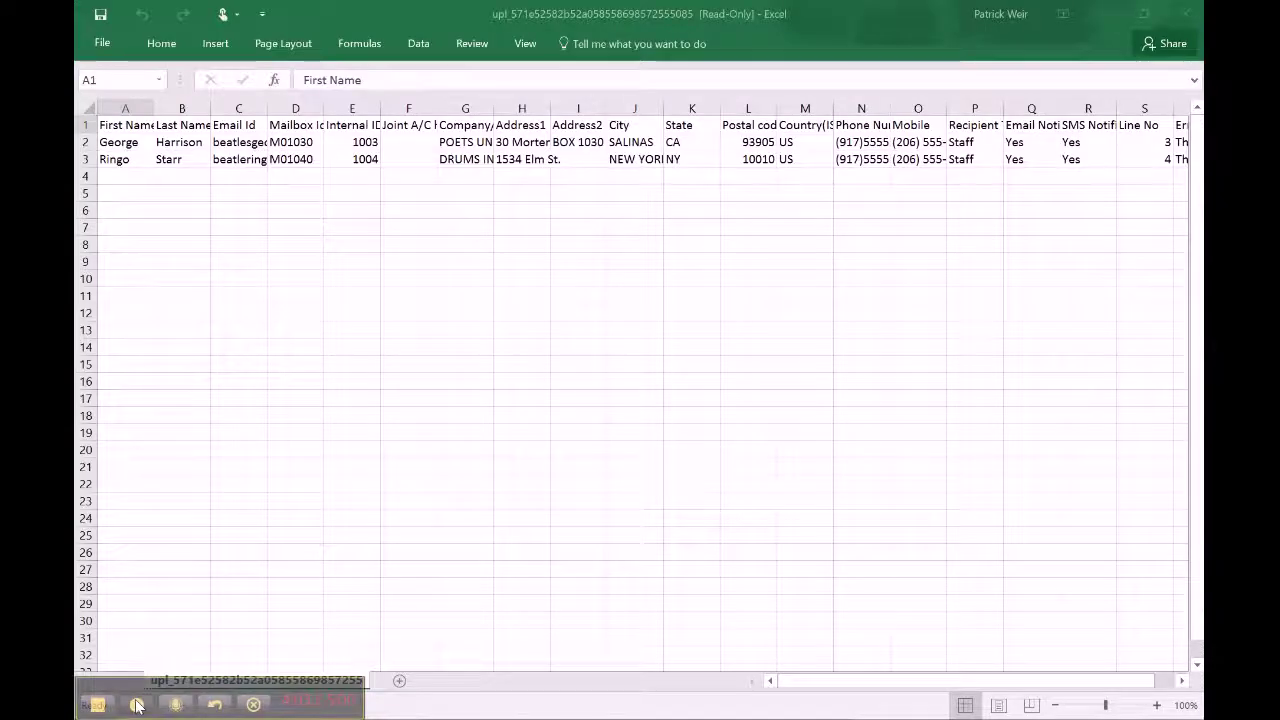
click(137, 705)
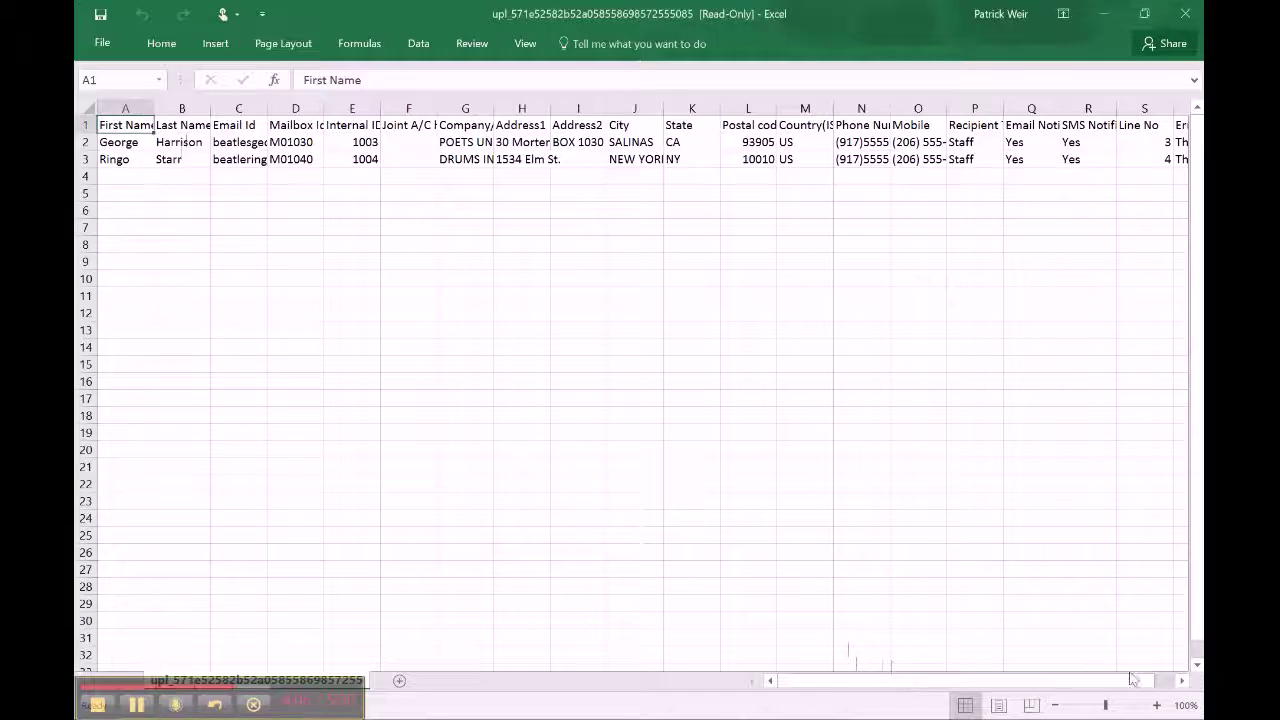
Step: Examine the Error(s) column for both rejected records
drag(1055, 684, 1137, 692)
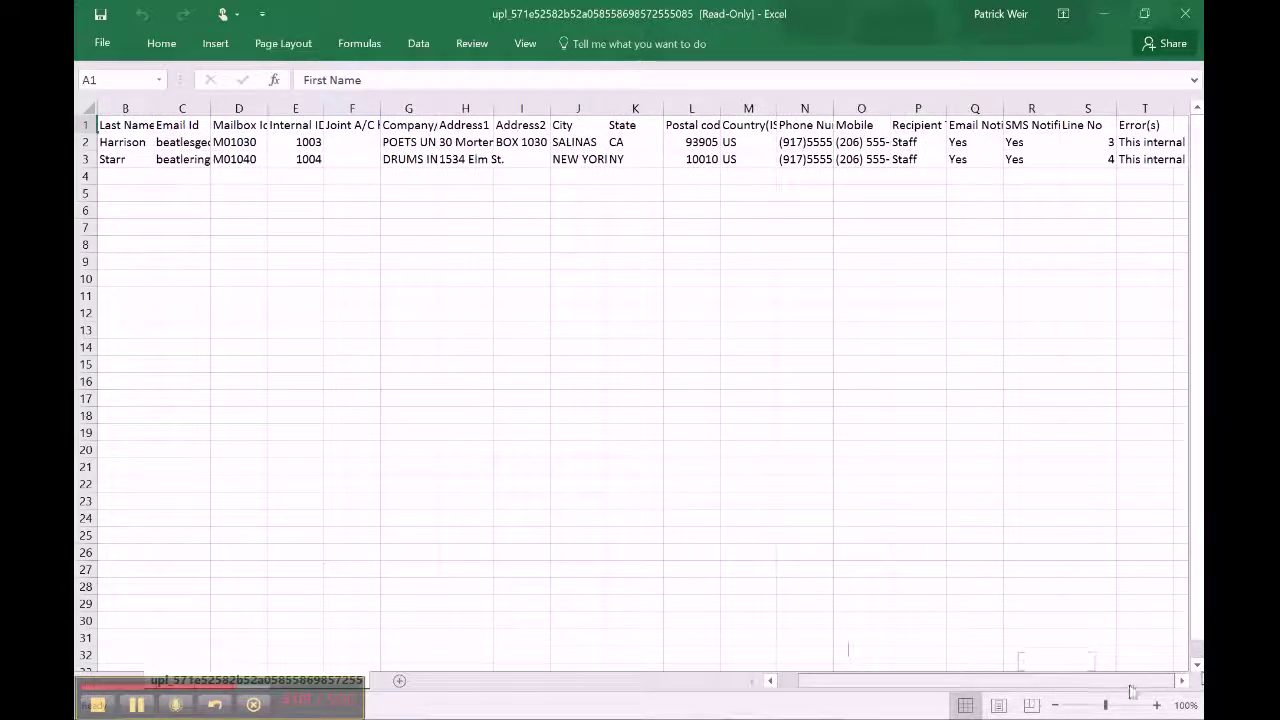
click(1147, 142)
click(1148, 159)
click(1145, 143)
click(1143, 177)
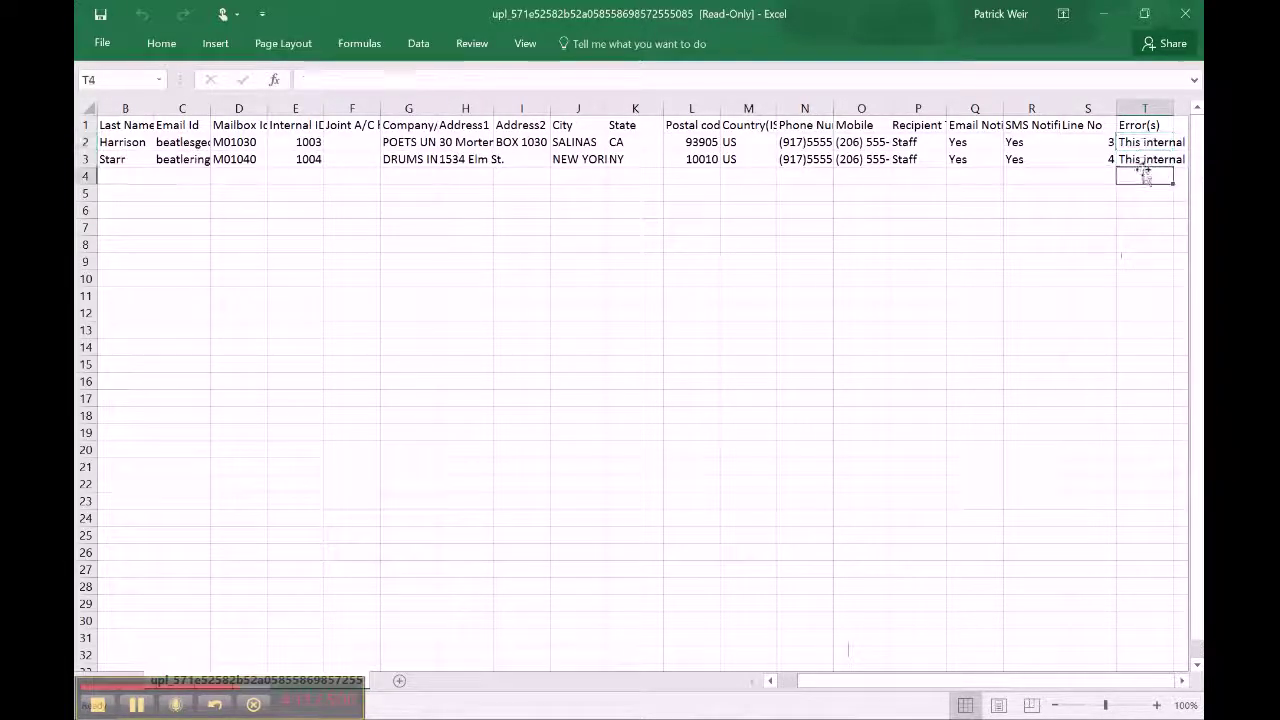
Step: Examine the Internal ID cells of the two rejected records
click(306, 142)
click(304, 159)
click(306, 142)
click(305, 159)
click(306, 142)
click(305, 159)
click(326, 142)
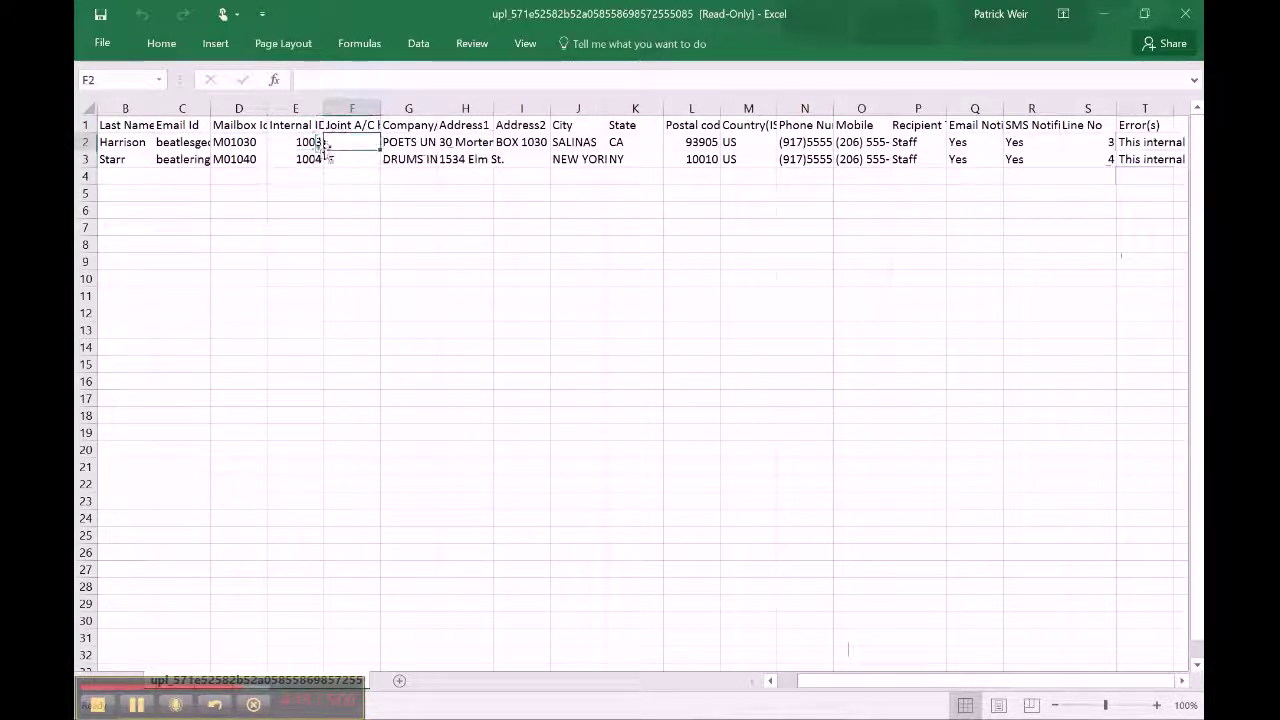
click(315, 143)
click(312, 159)
click(317, 142)
click(318, 158)
click(328, 142)
Step: Clear the Internal ID values of both rejected recipient records
click(307, 142)
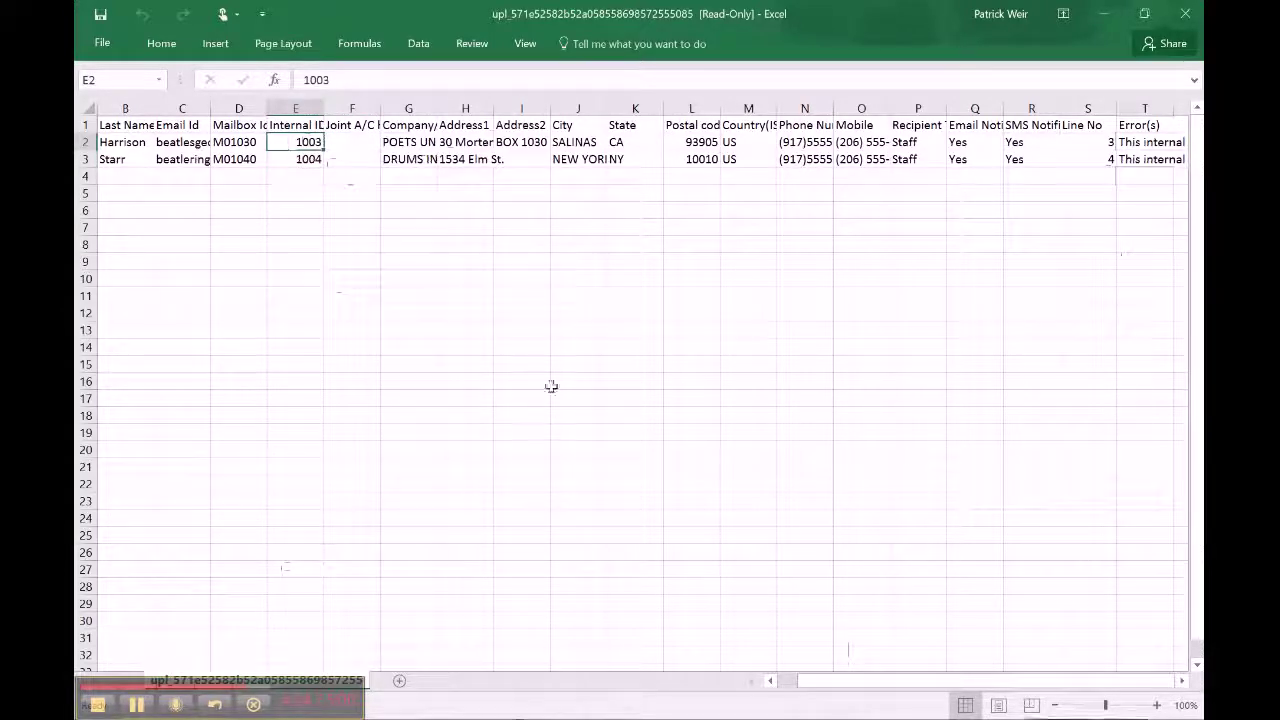
key(Delete)
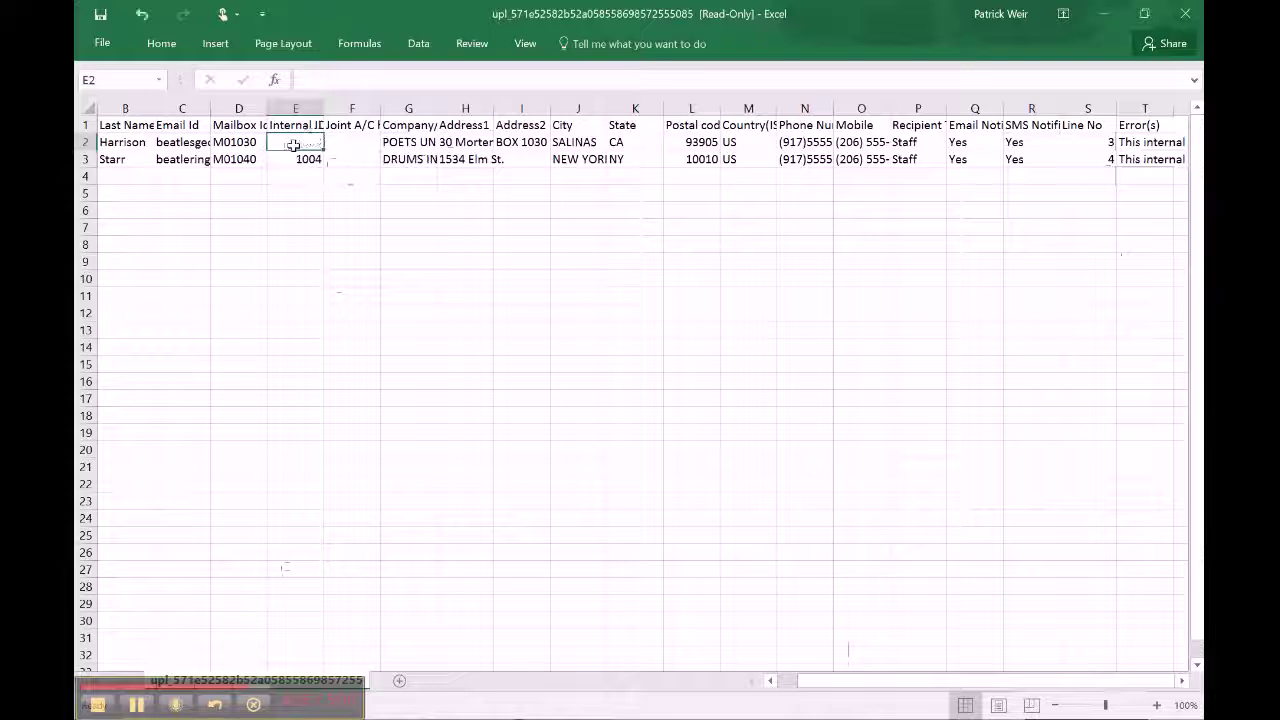
click(308, 159)
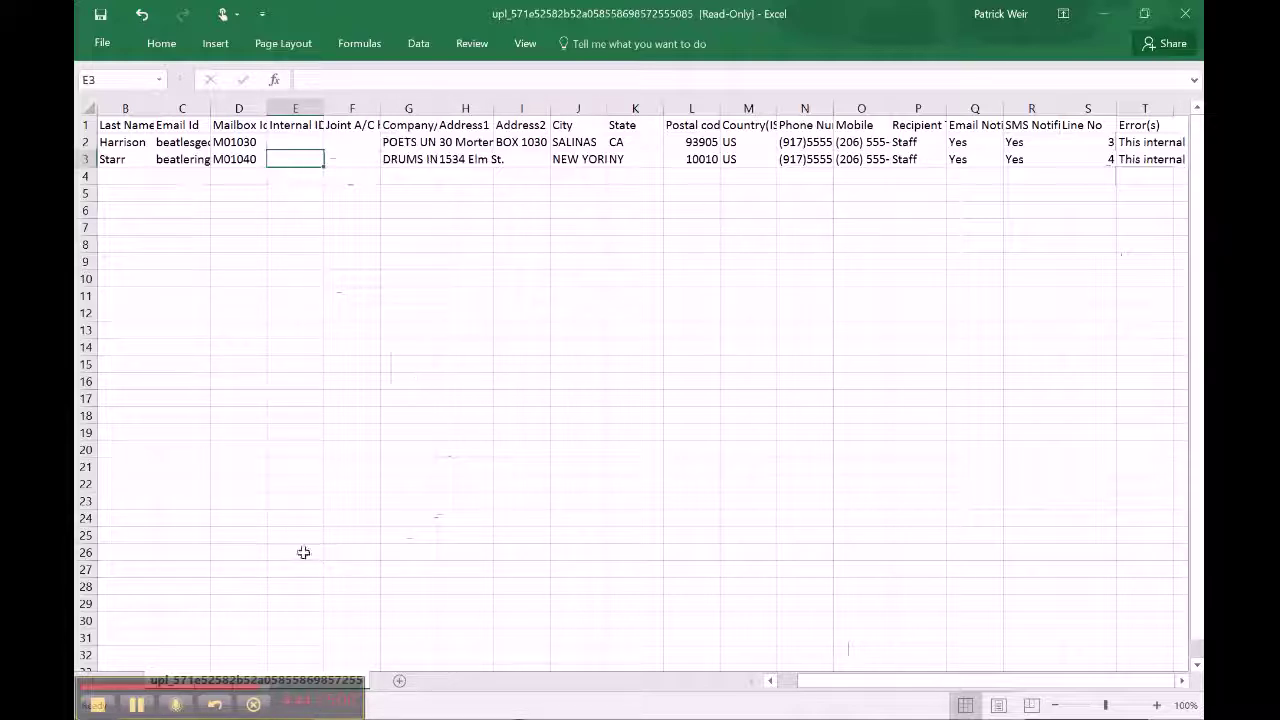
click(98, 705)
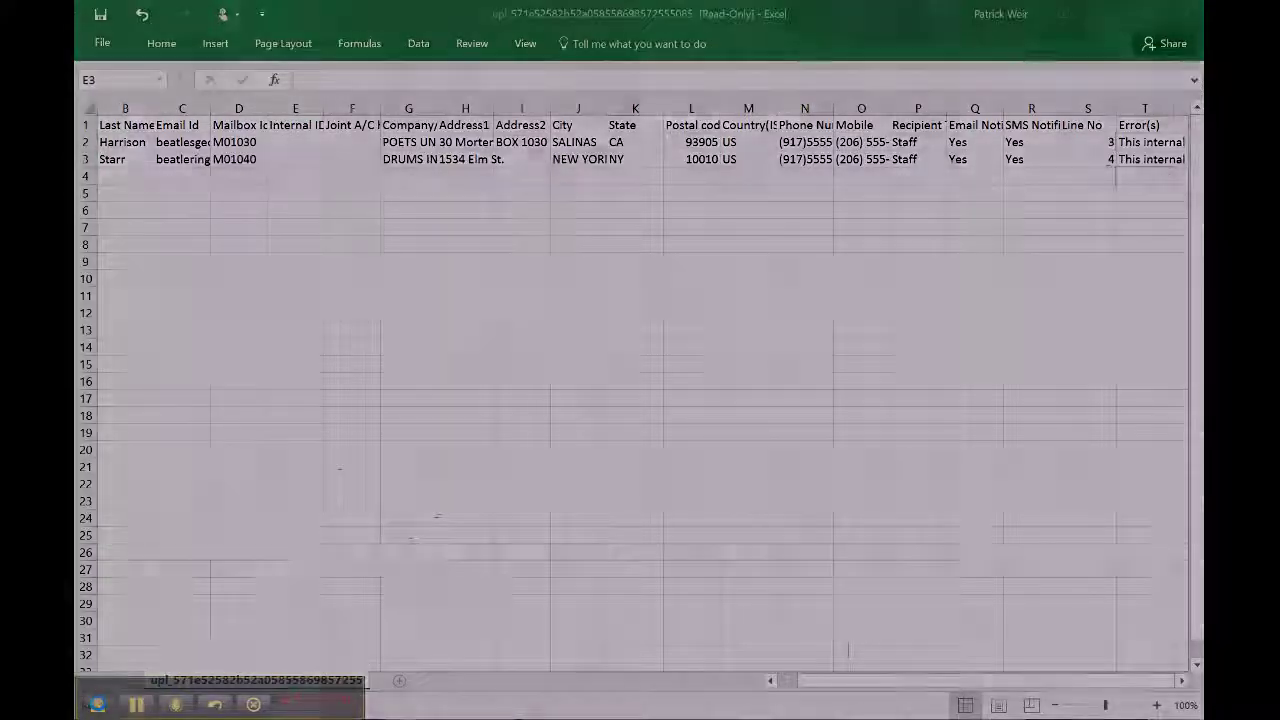